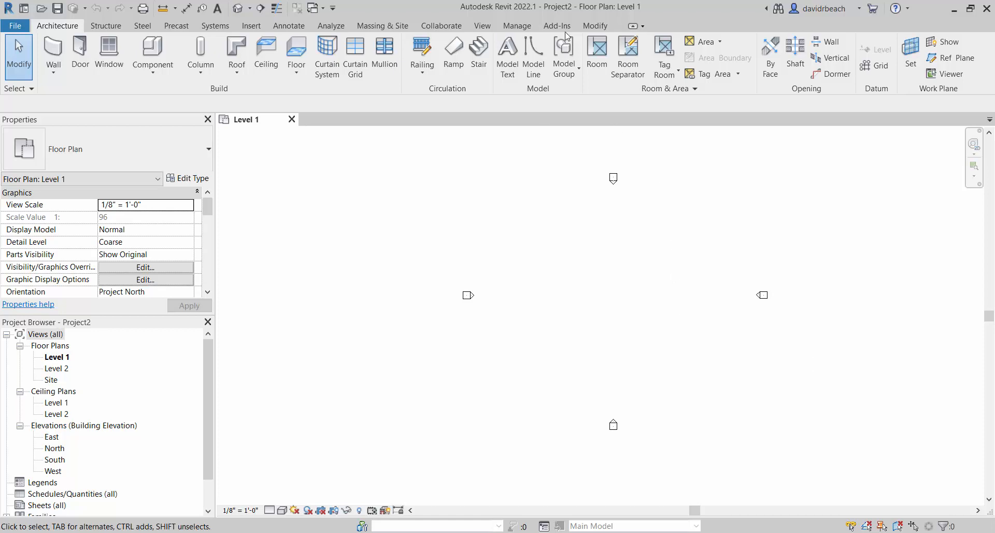
Draw an open, hook-shaped spline model line with five control points between the elevation markers on Level 1.
click(533, 64)
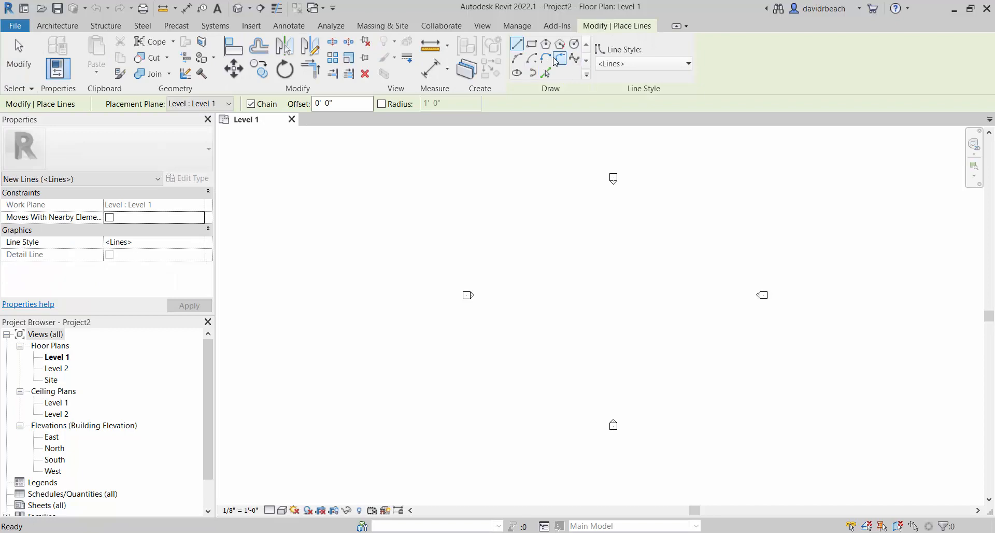
click(574, 58)
click(532, 258)
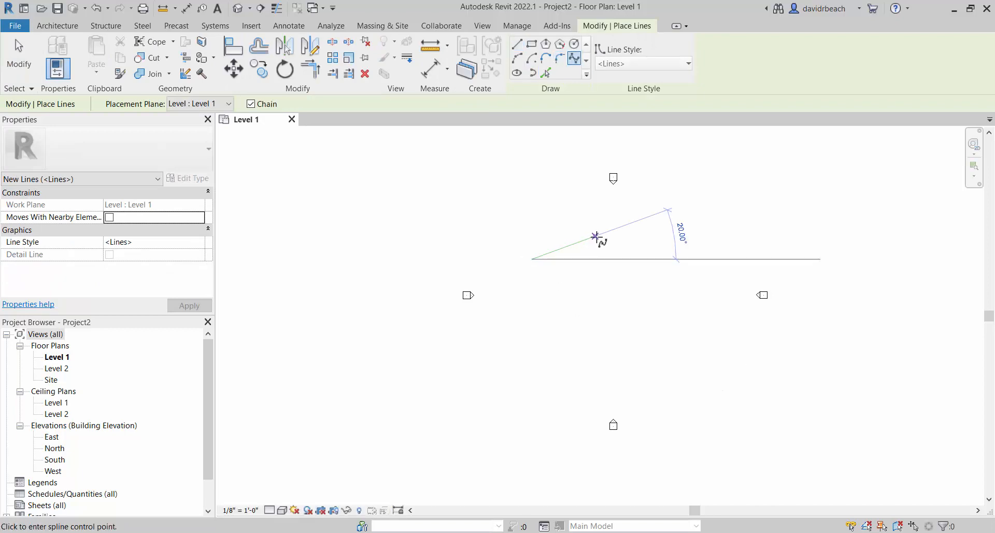
click(596, 236)
click(645, 253)
click(657, 320)
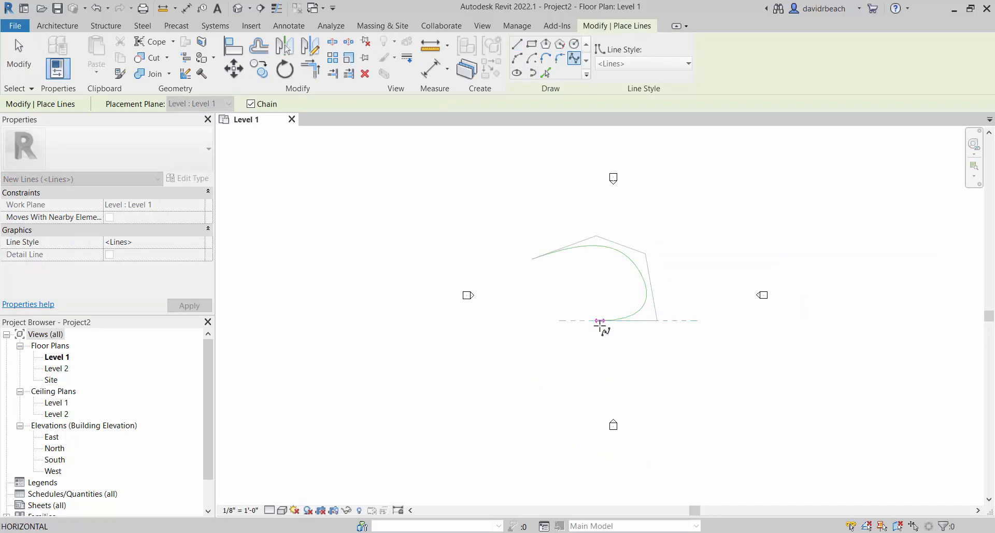
click(602, 319)
key(Escape)
key(Escape)
scroll(604, 311, up, 4)
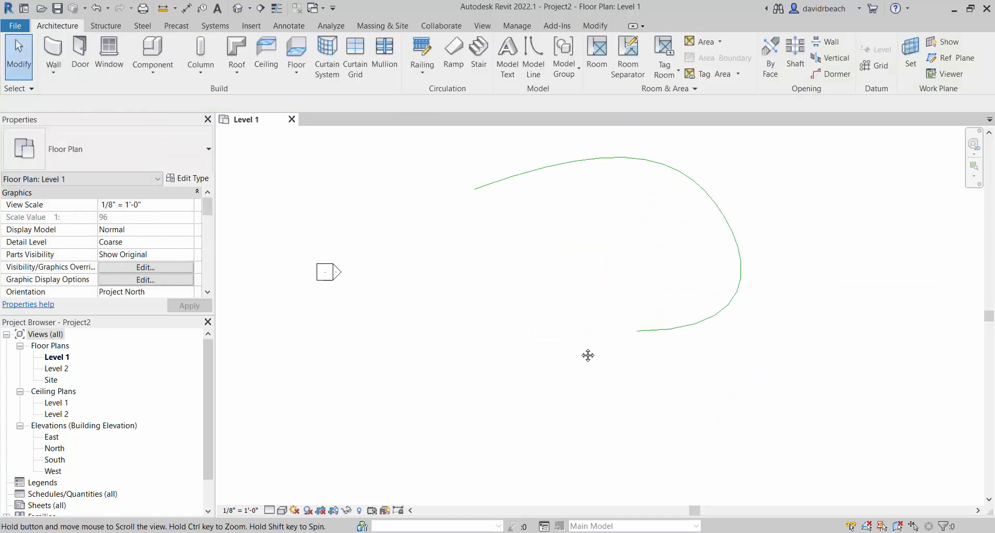
mouse_move(608, 353)
middle_down()
mouse_move(577, 383)
mouse_move(626, 409)
middle_up()
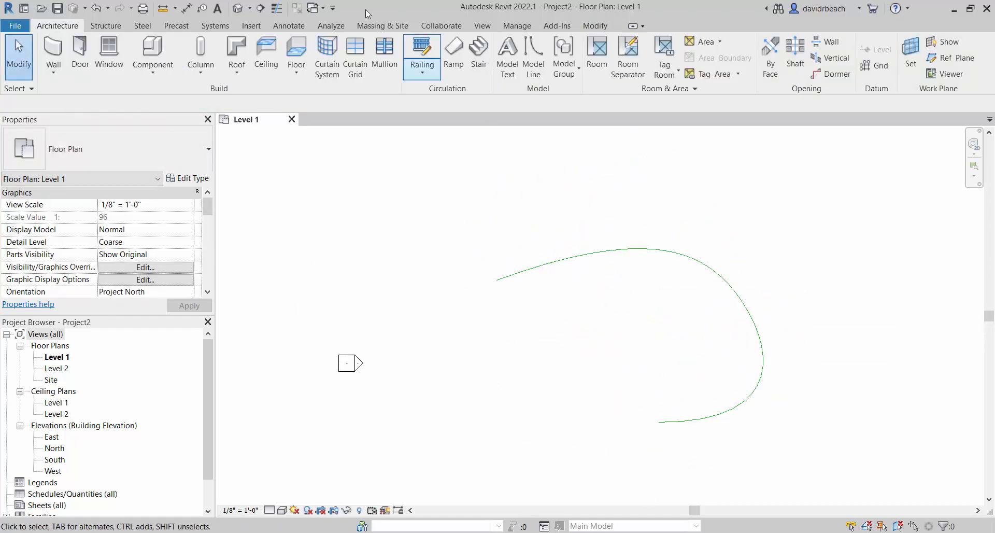
Open the default 3D view and start an in-place component in the Mass category, accepting the default name.
click(237, 8)
shift+middle_drag(712, 372, 741, 330)
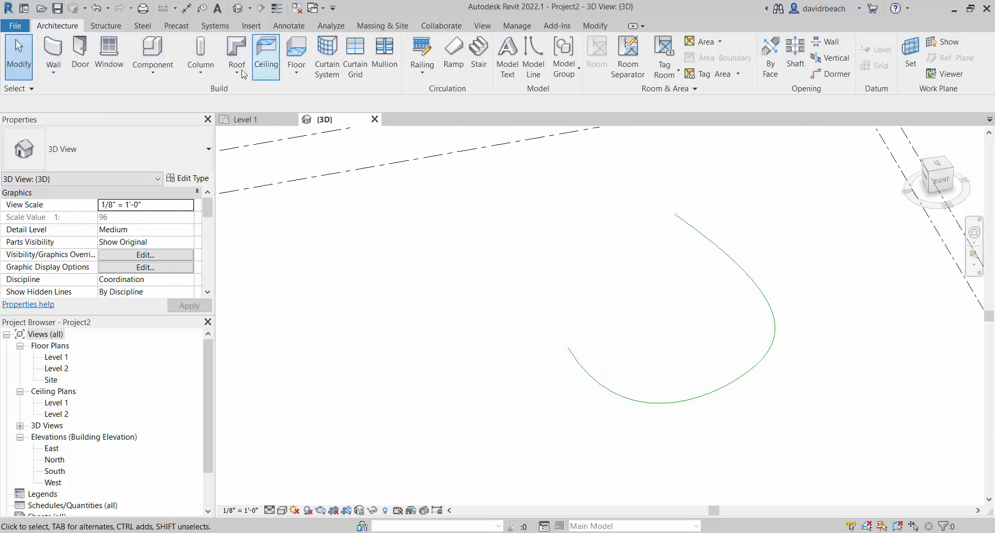
click(162, 77)
click(168, 125)
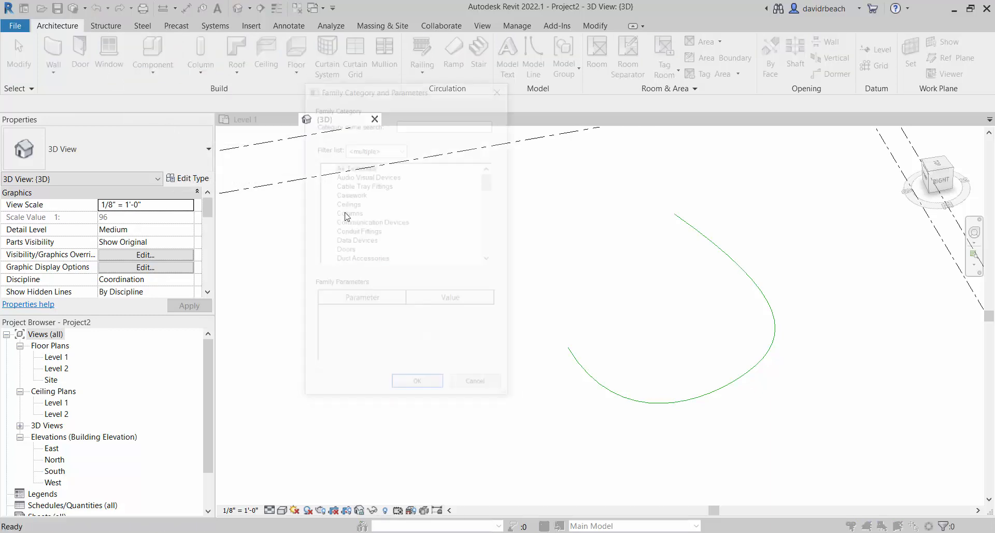
drag(490, 184, 498, 211)
click(343, 231)
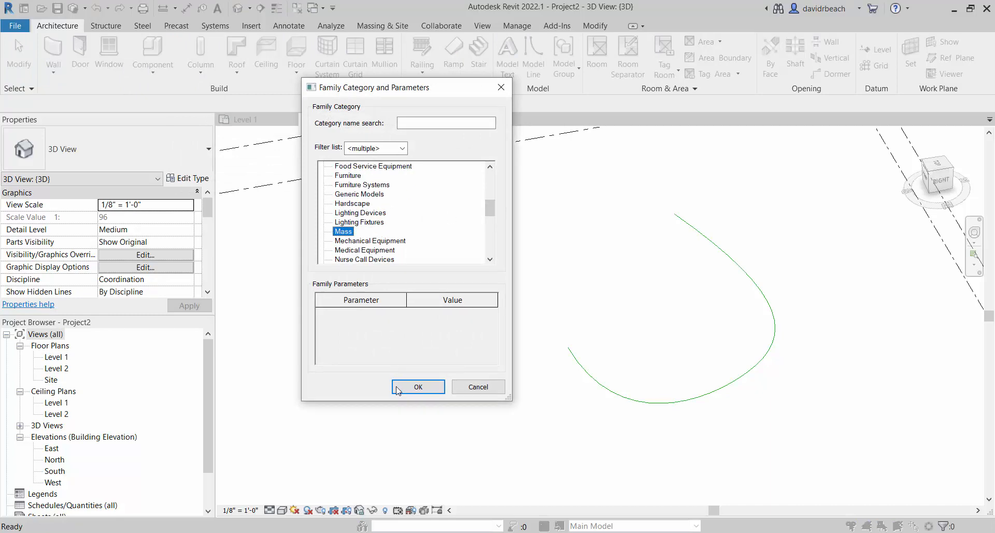
click(404, 389)
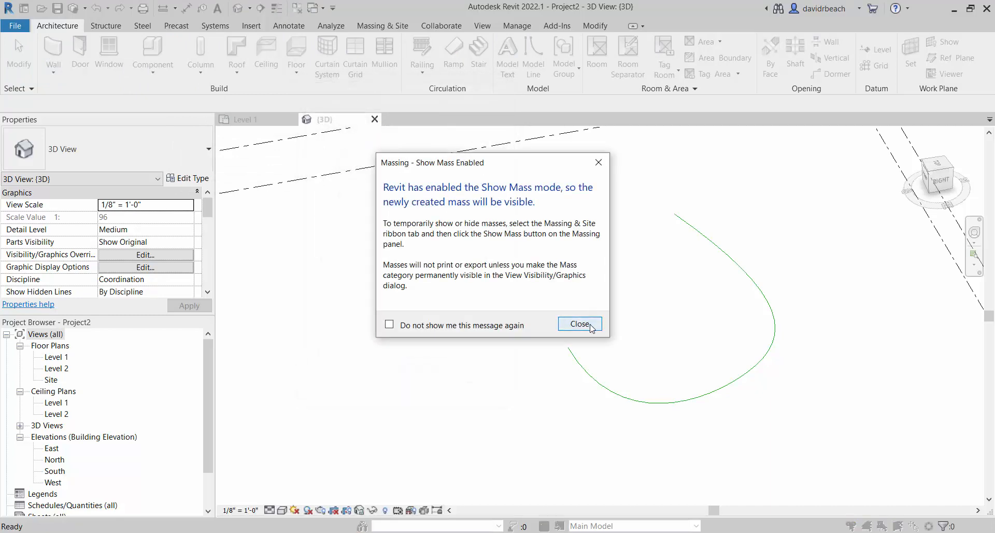
click(580, 323)
click(567, 231)
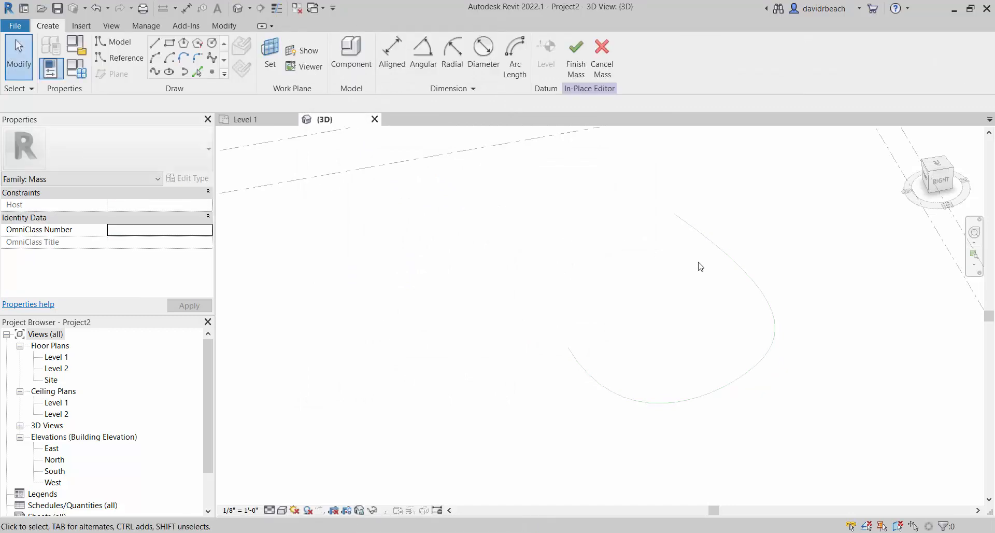
scroll(694, 266, down, 1)
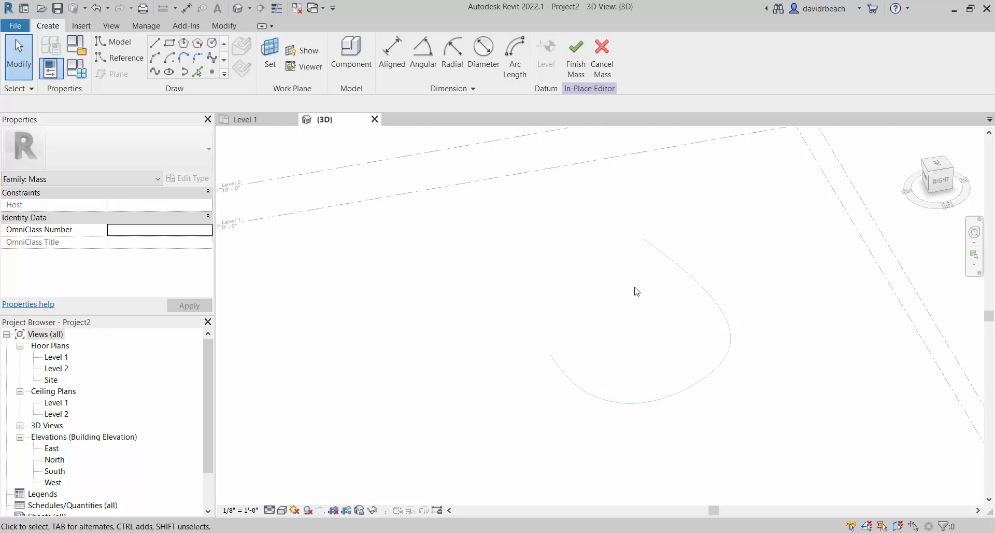
middle_drag(678, 327, 592, 349)
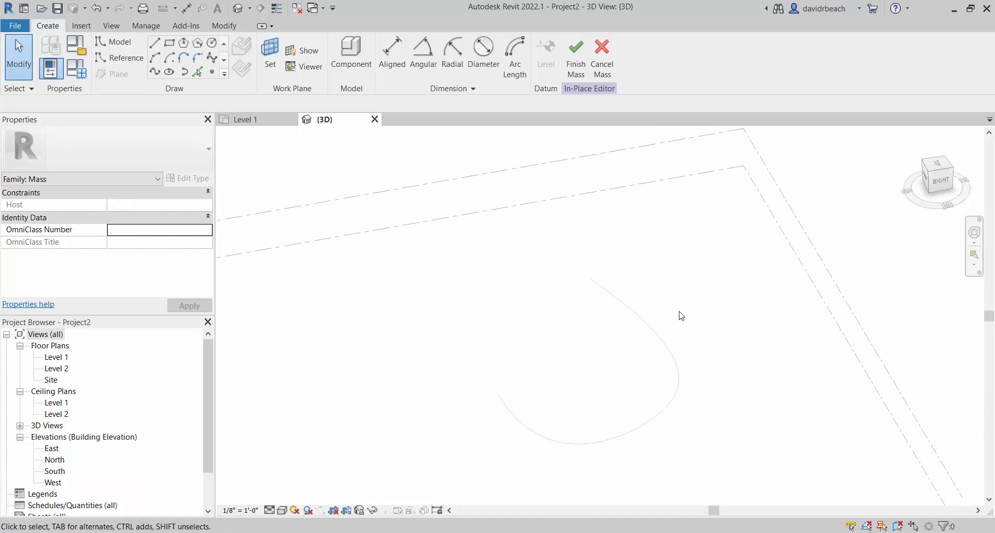
shift+middle_drag(681, 315, 747, 358)
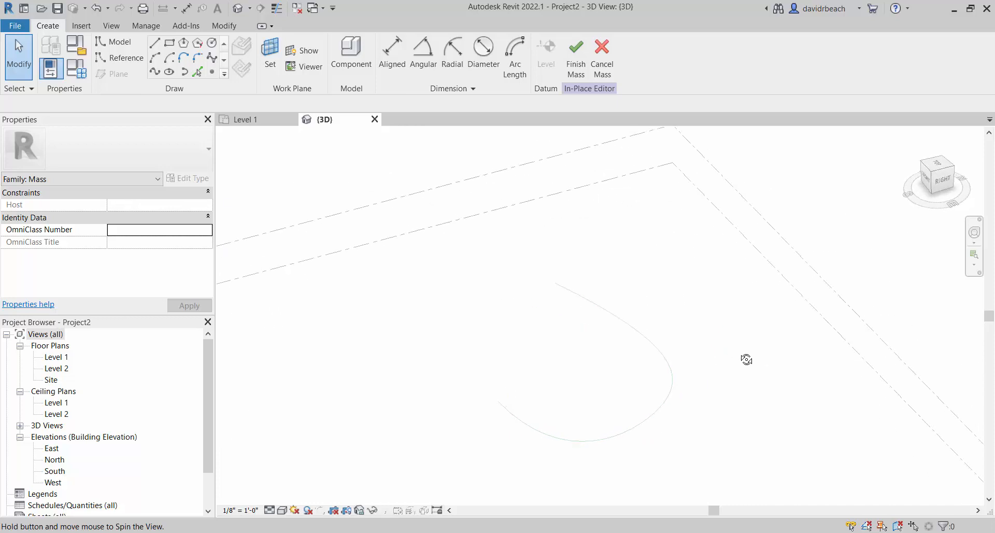
On the Level 1 floor plan, draw a reference plane at 110° outward from the spline's upper-left endpoint and name it 1.
double_click(56, 357)
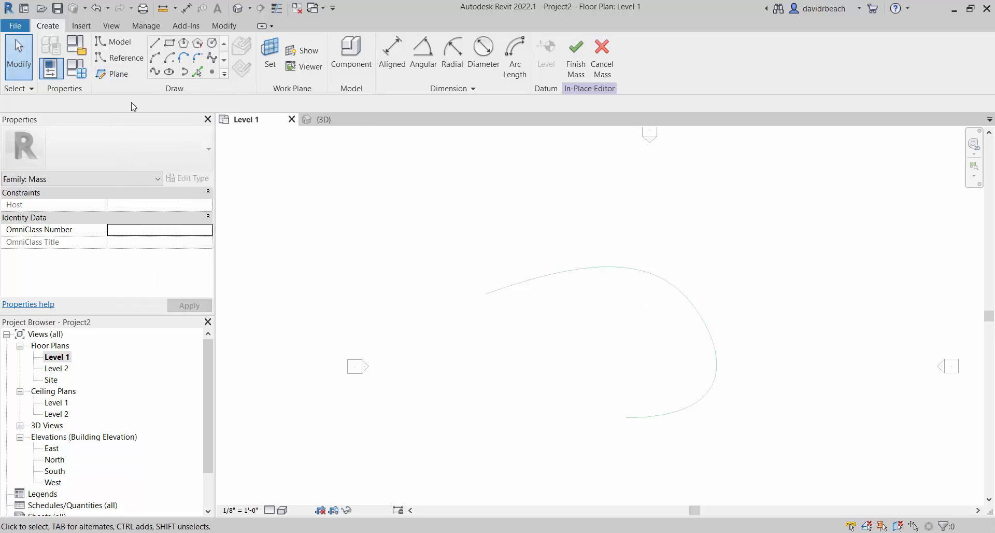
click(113, 74)
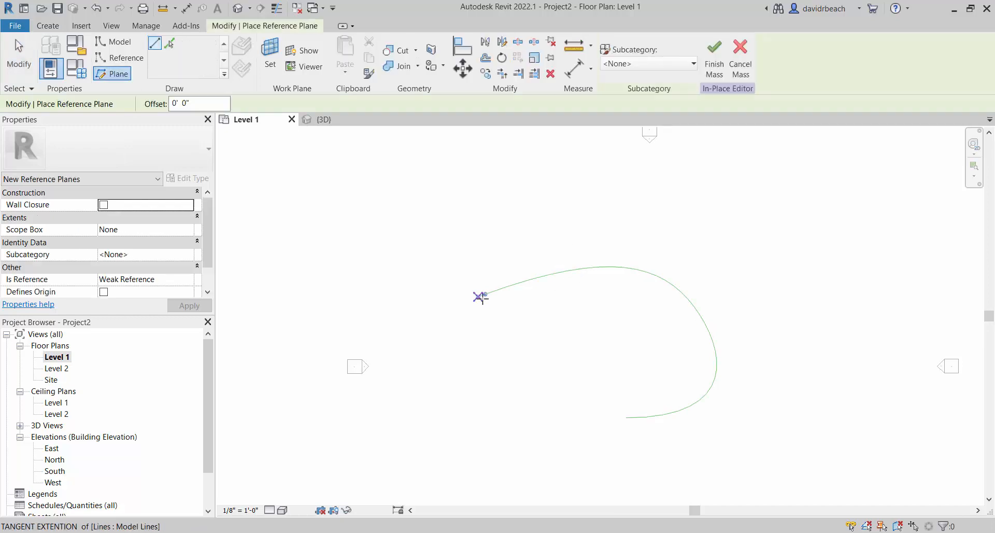
click(484, 294)
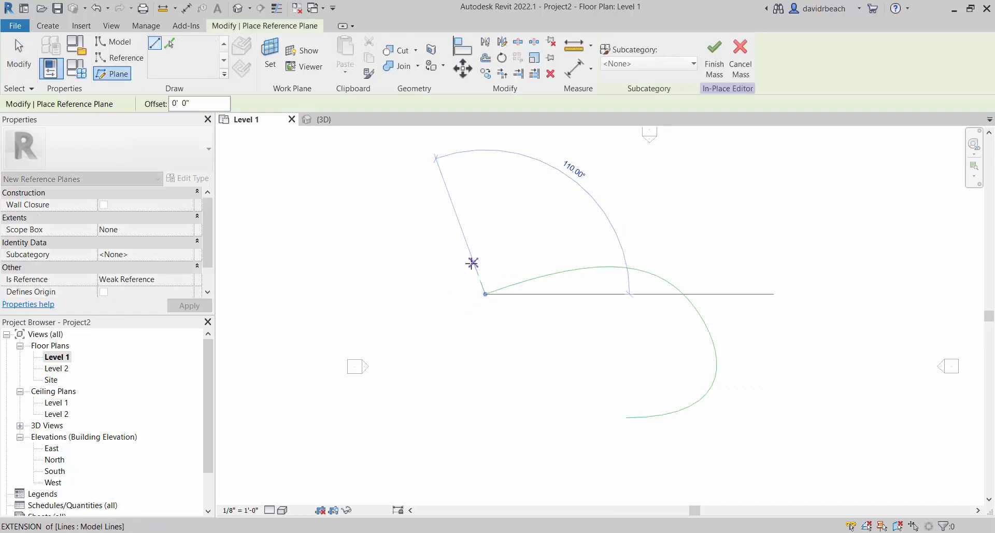
scroll(471, 264, up, 2)
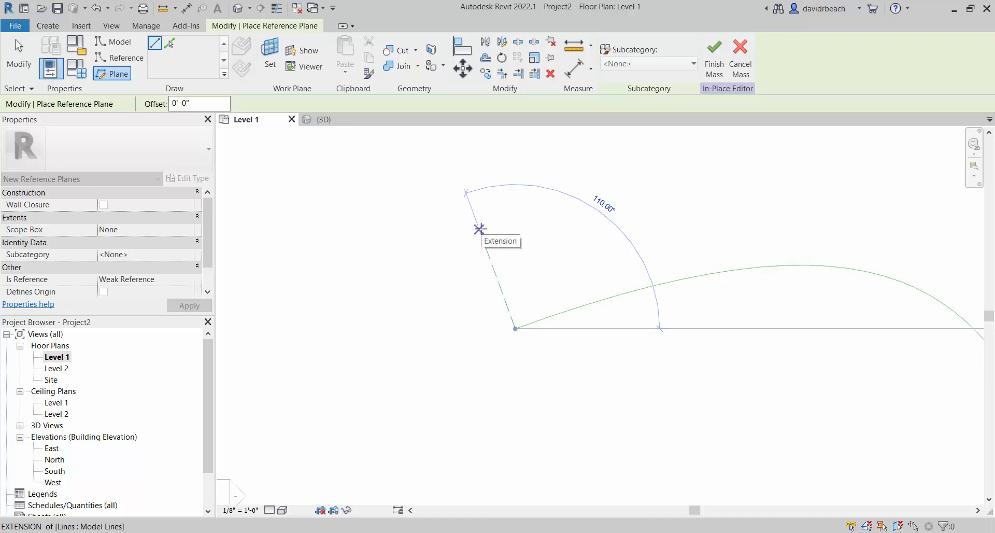
click(480, 229)
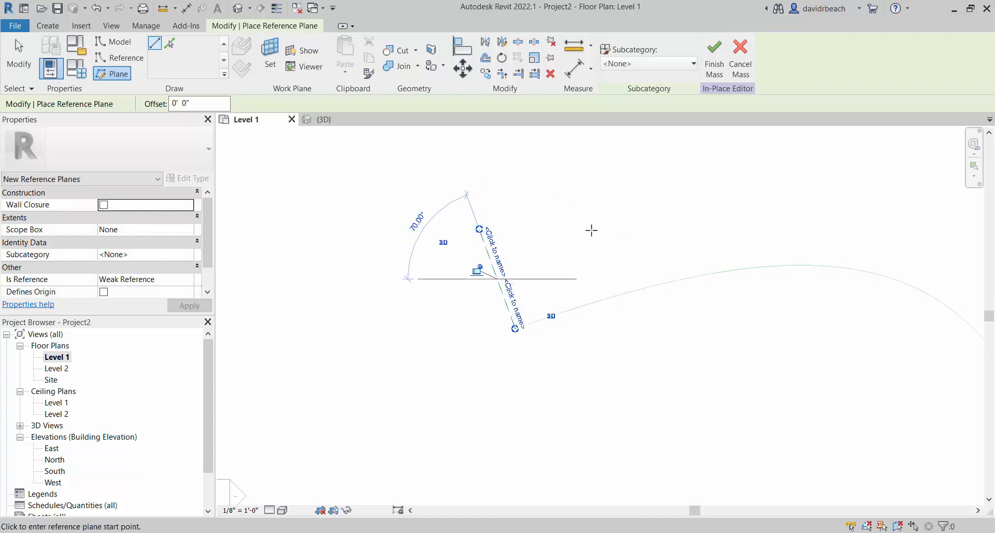
click(502, 252)
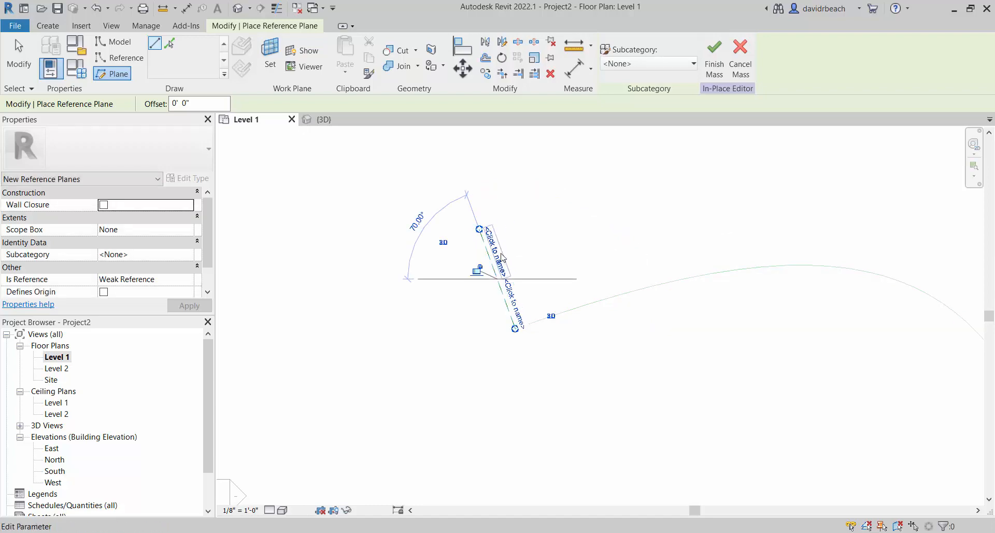
text(1)
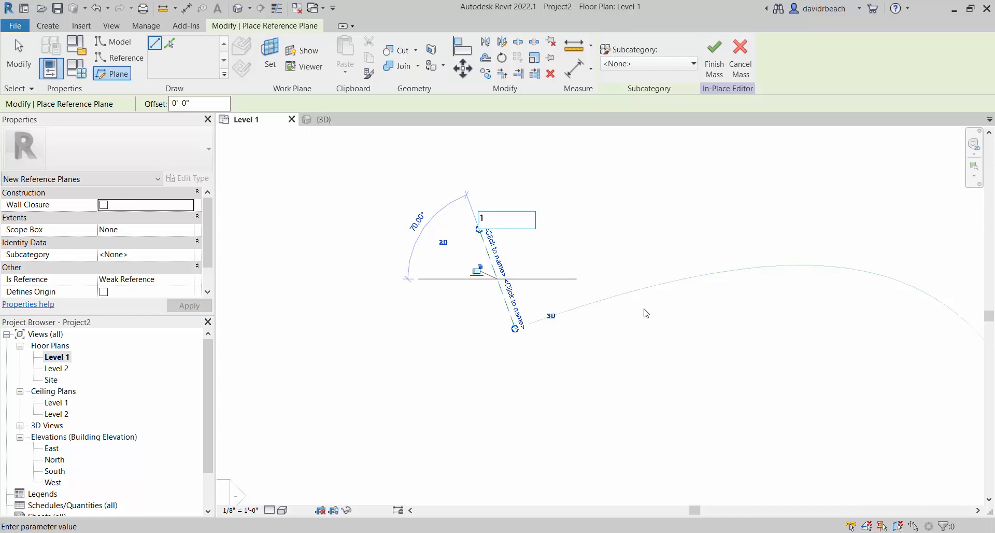
key(Return)
Draw a second reference plane at 97° outward from the spline, just before its crest, and name it 2.
scroll(791, 290, down, 1)
middle_drag(791, 290, 642, 298)
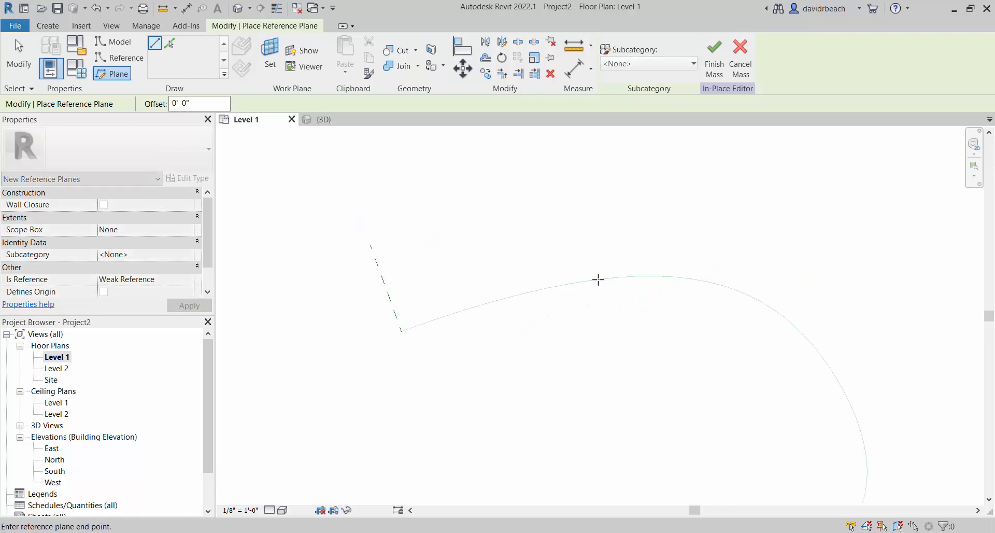
click(598, 279)
scroll(591, 213, up, 2)
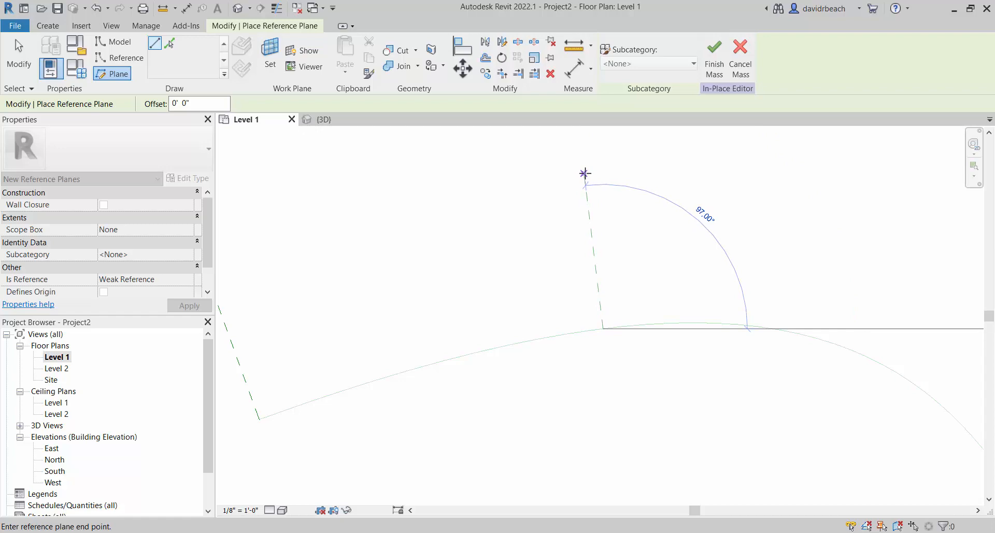
click(584, 173)
click(600, 210)
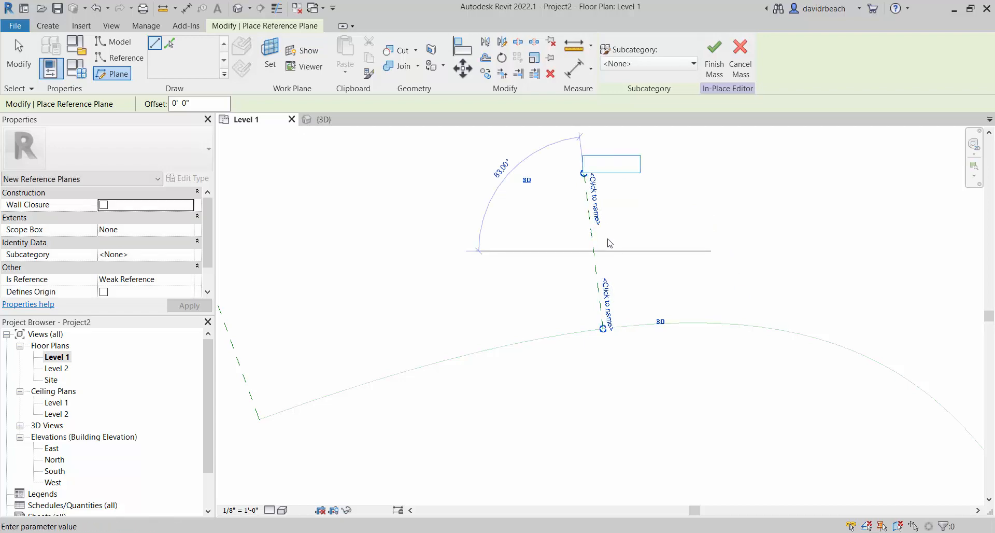
text(2)
key(Return)
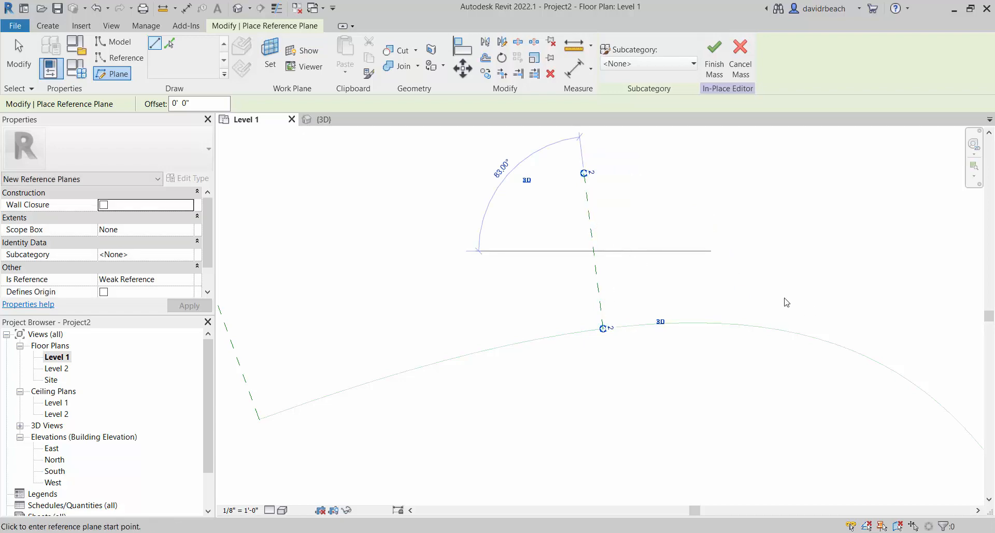
Draw a third reference plane at 70° outward from the spline, just past its crest, and name it 3.
scroll(668, 328, down, 2)
middle_drag(853, 337, 666, 331)
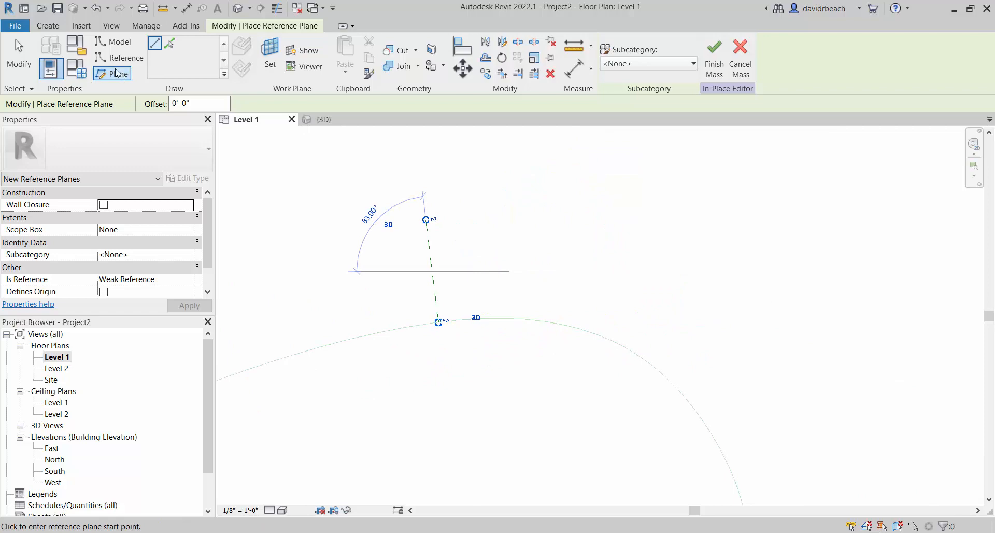
click(580, 327)
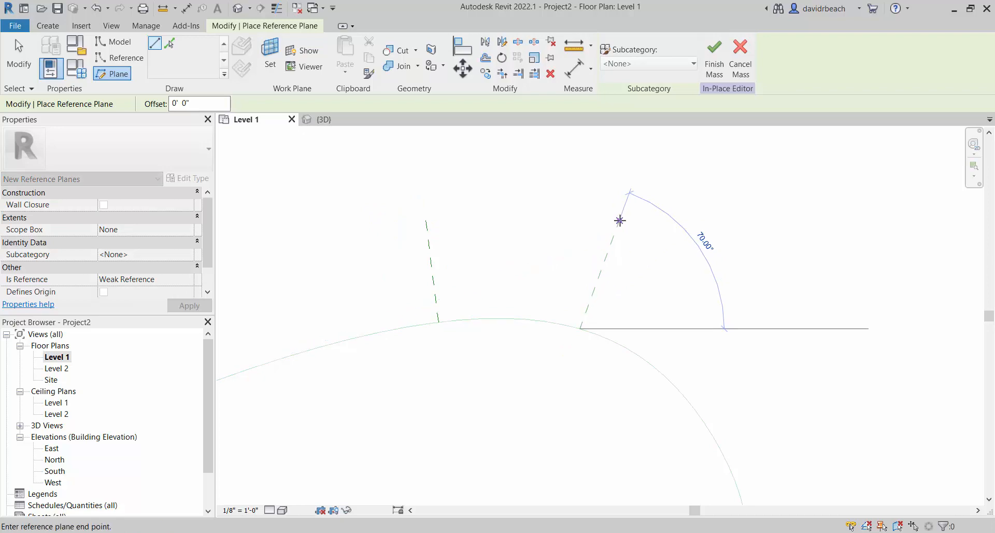
click(619, 223)
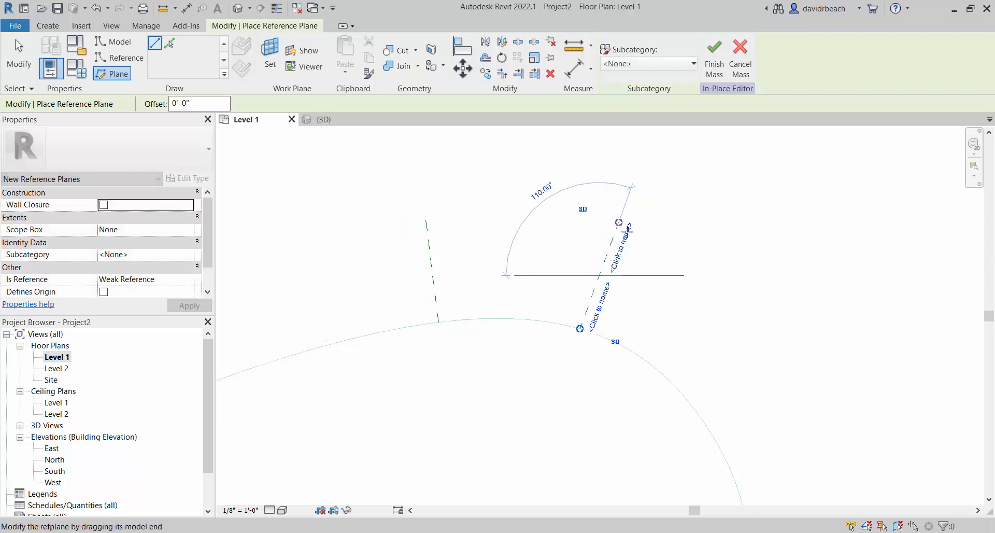
click(624, 258)
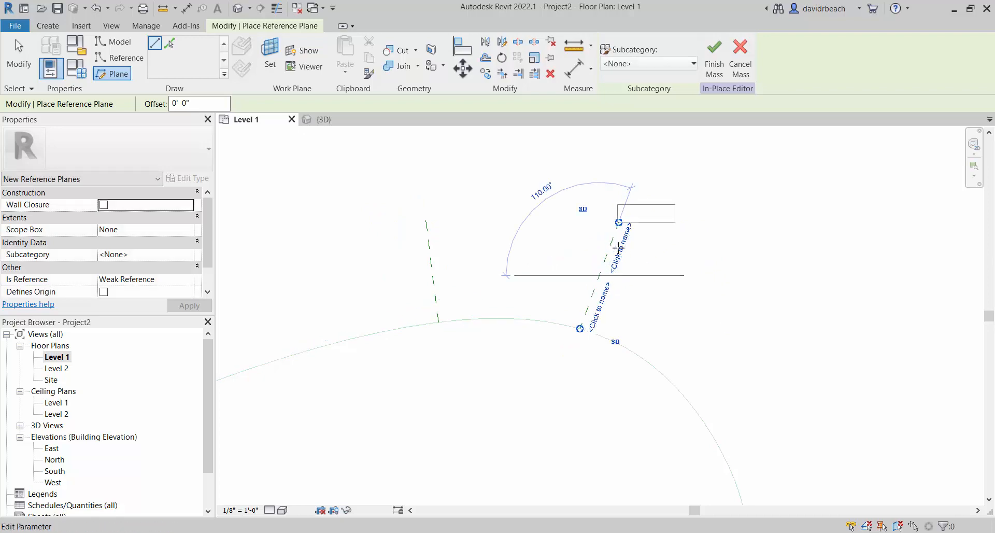
text(2)
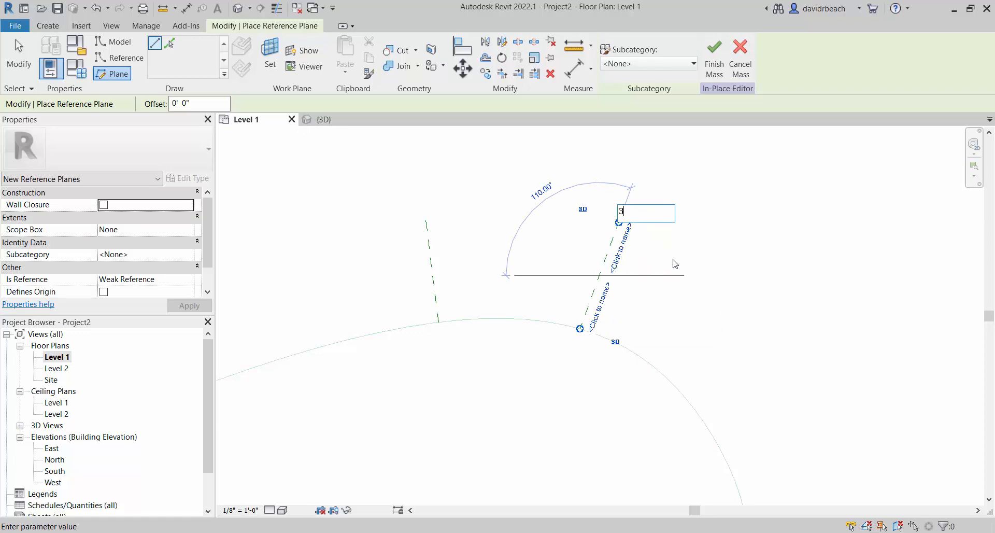
key(Return)
Draw a fourth reference plane at 45° outward from the spline's upper-right bend and name it 4.
scroll(717, 401, down, 1)
middle_drag(717, 402, 679, 343)
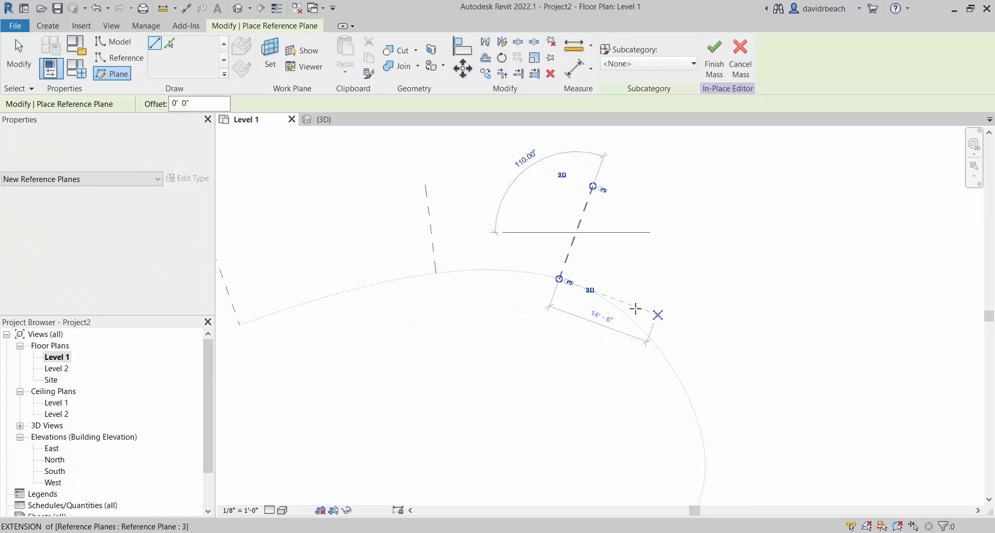
click(633, 321)
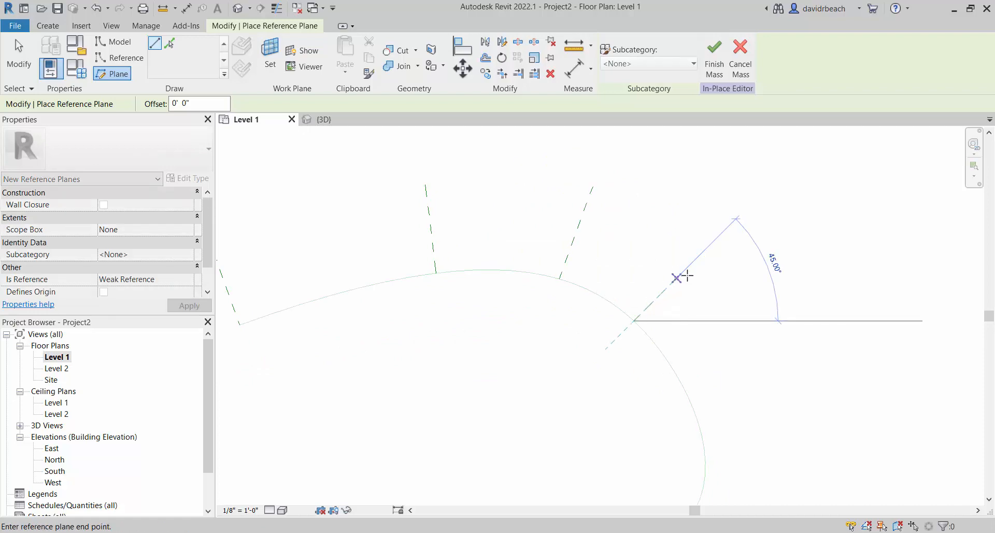
click(701, 254)
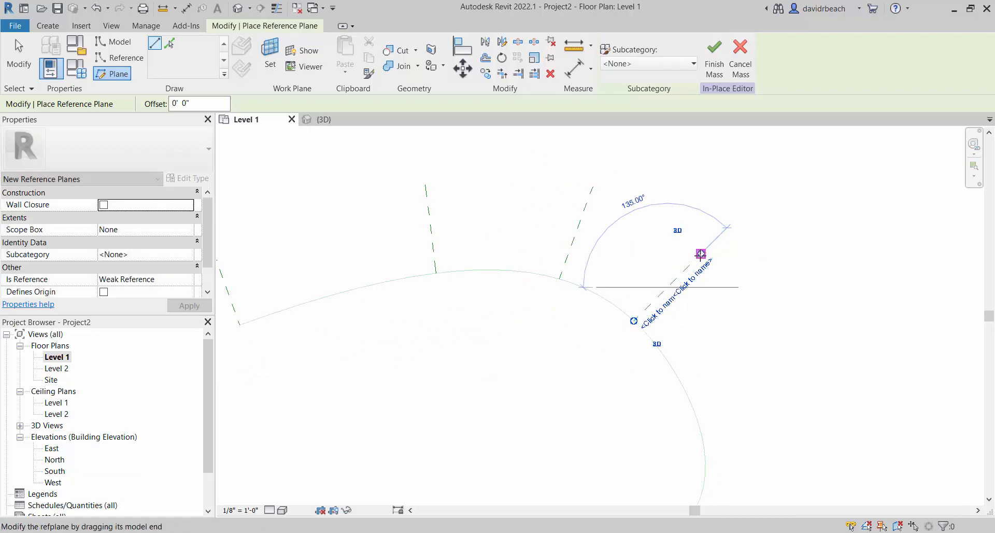
click(697, 280)
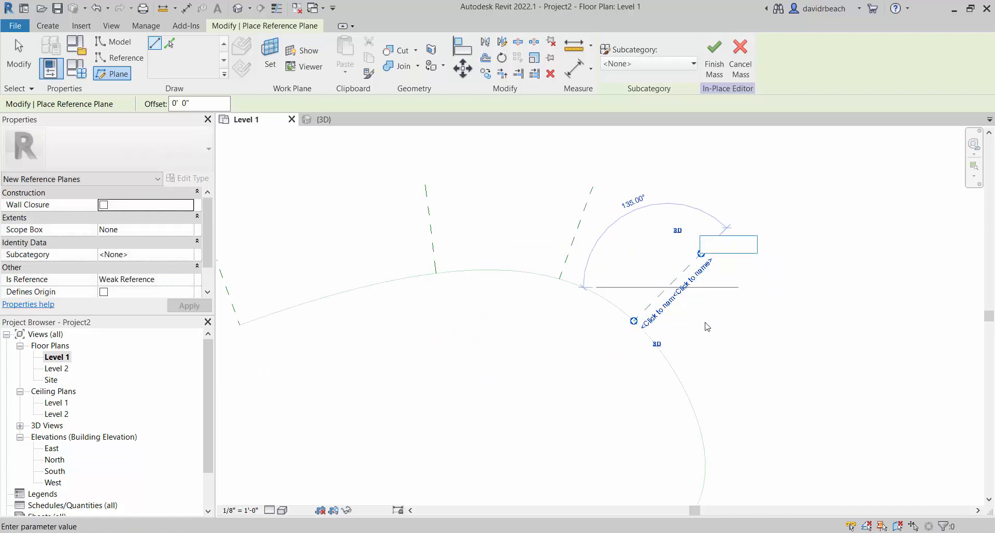
text(4)
scroll(751, 343, up, 1)
middle_drag(753, 370, 787, 198)
key(Return)
Draw a fifth reference plane at 24° outward from the spline's right side, below plane 4, and name it 5.
middle_drag(772, 301, 632, 322)
scroll(588, 308, up, 2)
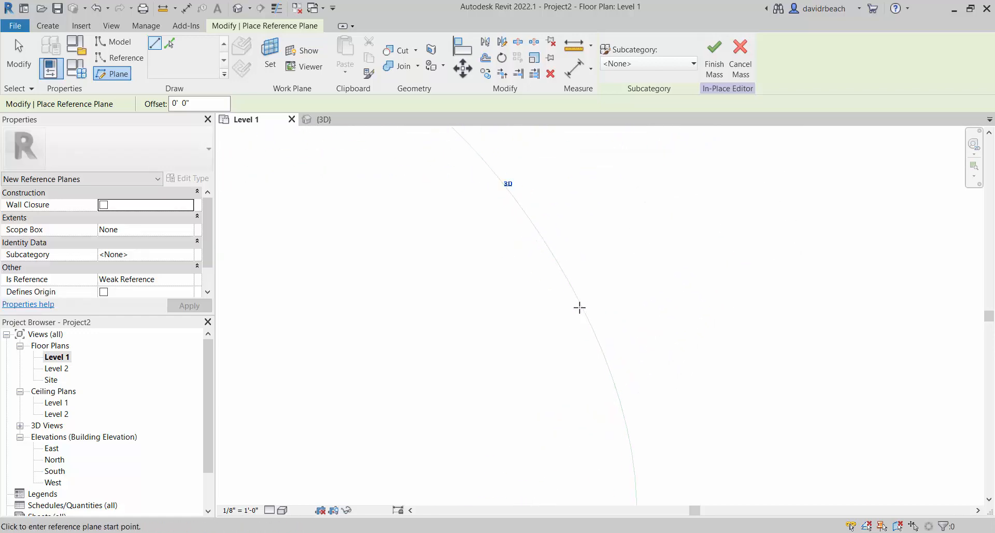
click(580, 304)
scroll(690, 302, down, 2)
middle_drag(691, 301, 643, 379)
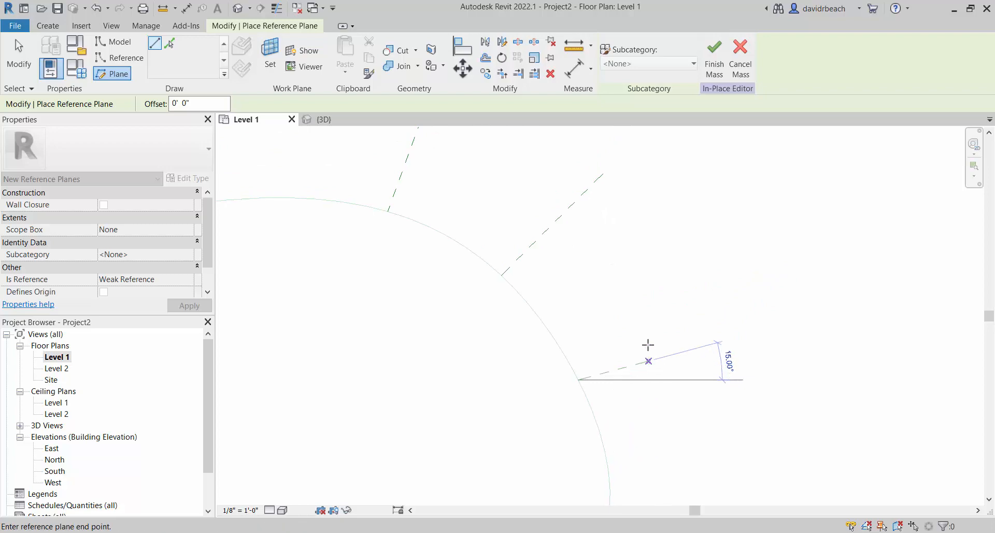
click(721, 316)
click(703, 339)
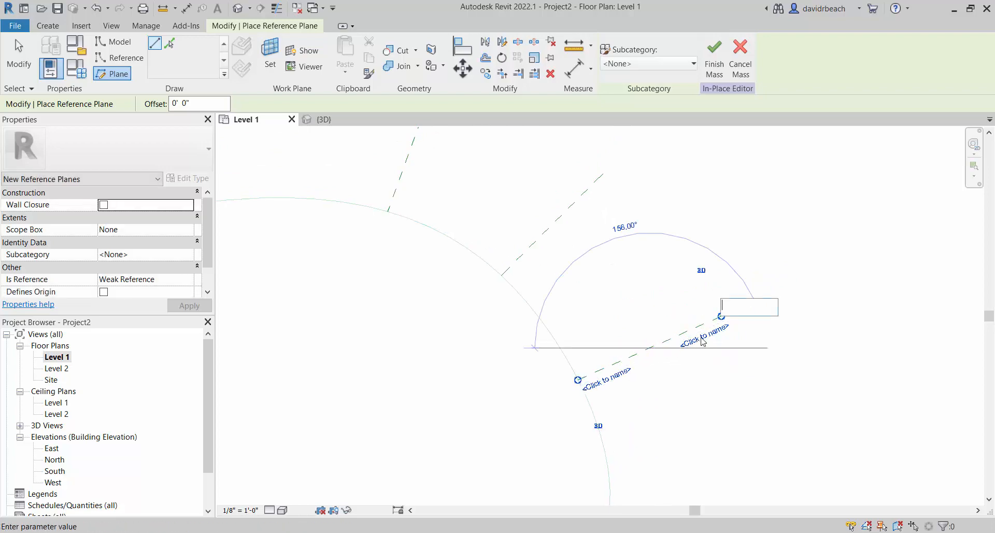
text(5)
key(Return)
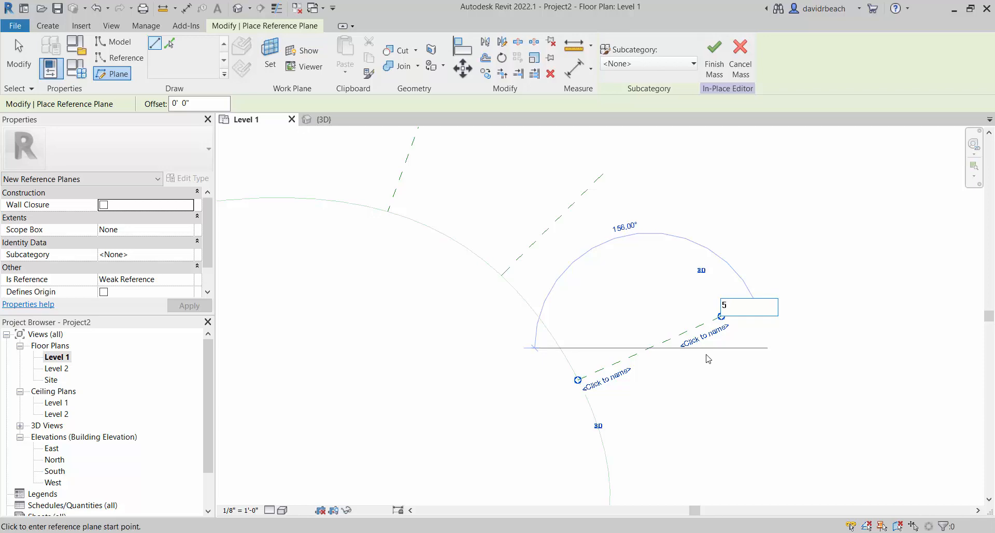
Draw a sixth, horizontal reference plane outward from the spline's rightmost point and name it 6.
scroll(694, 353, down, 2)
middle_drag(695, 353, 724, 258)
scroll(697, 312, up, 2)
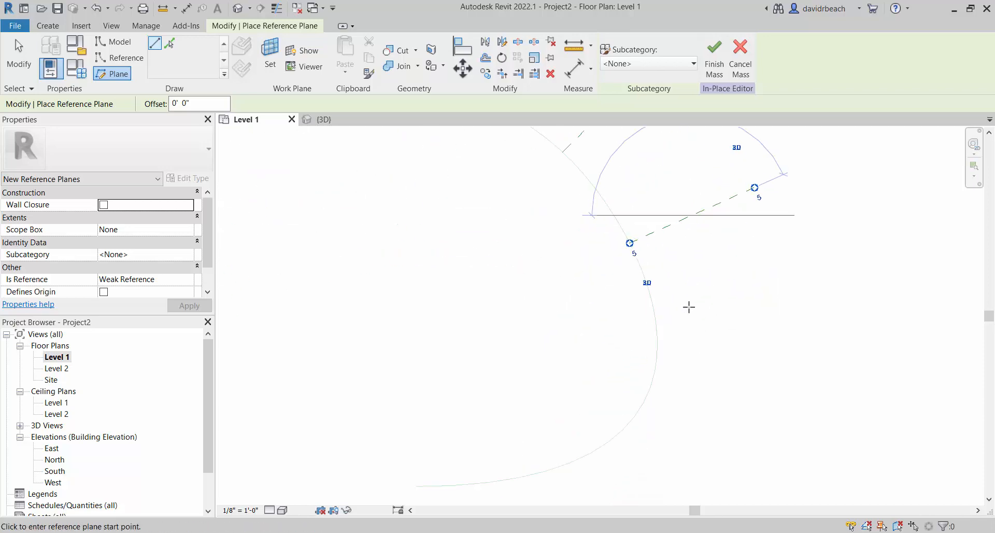
click(656, 343)
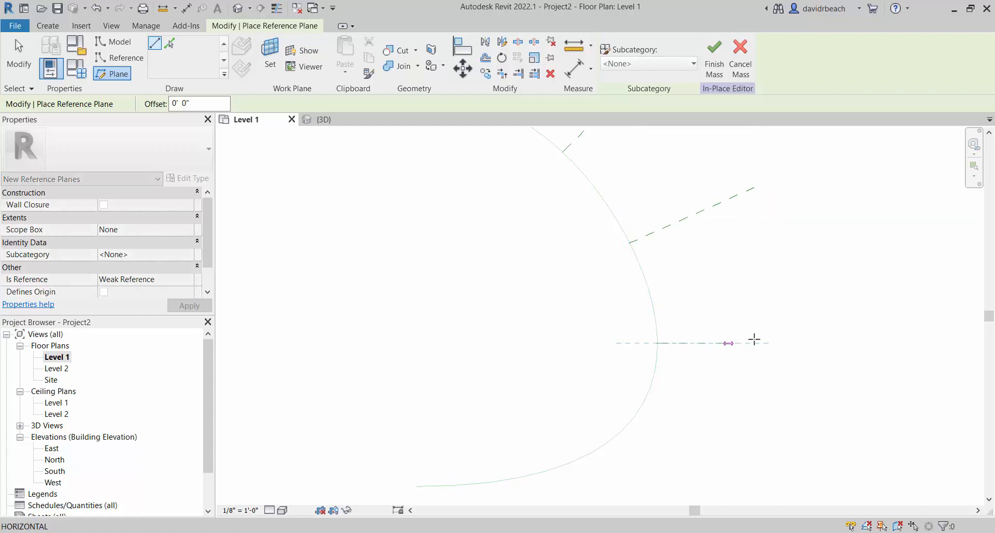
click(808, 343)
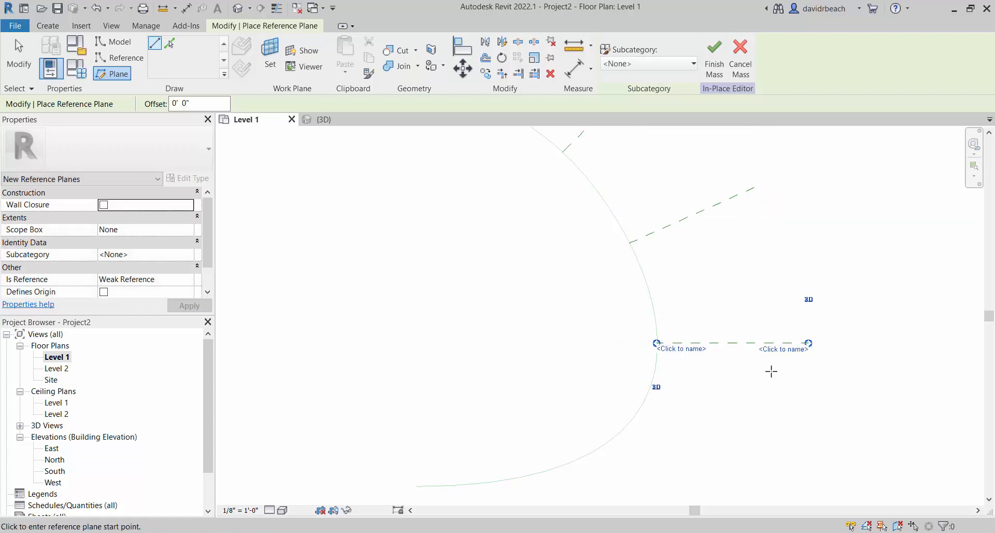
click(787, 352)
key(Return)
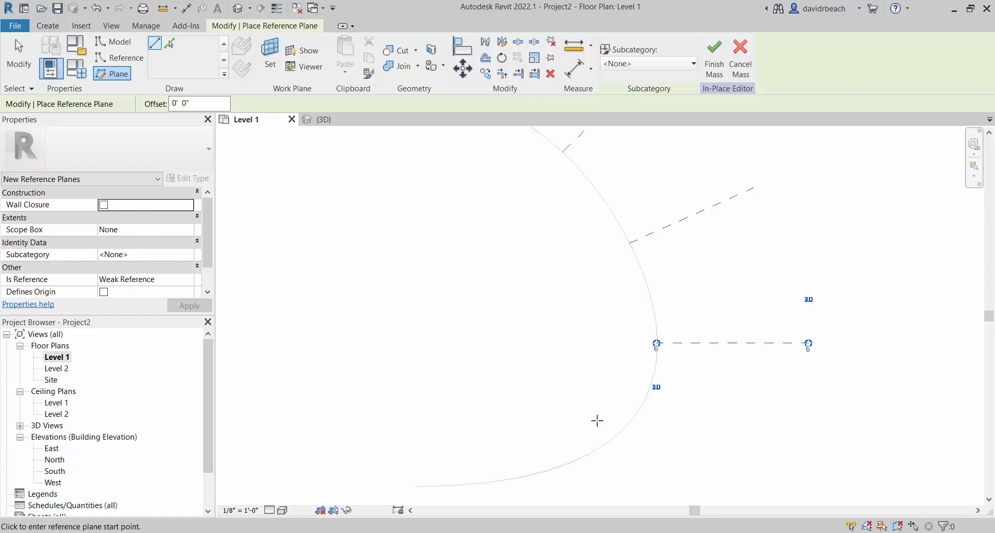
key(Escape)
key(Escape)
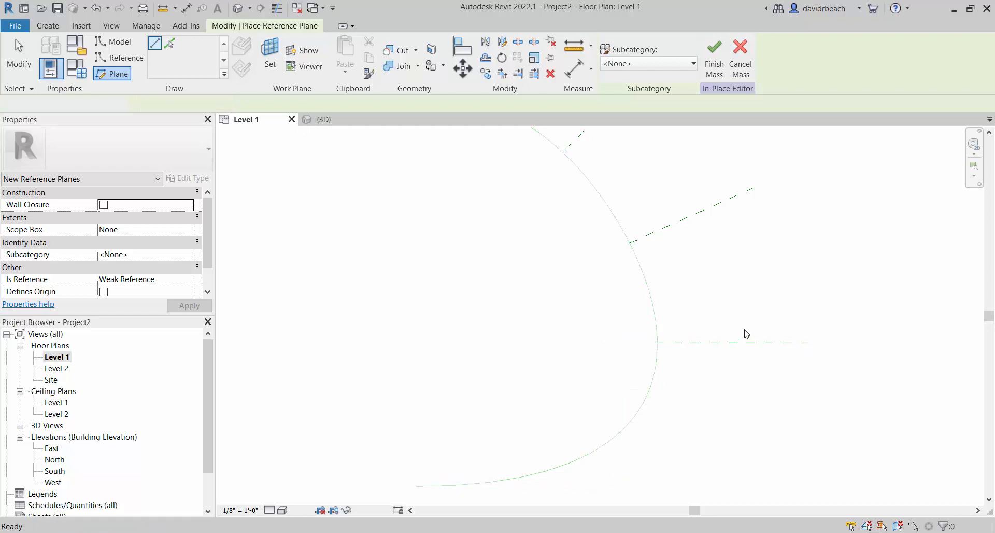
Examine the spline path in the default 3D view and its numbered reference planes on the Level 1 floor plan.
scroll(755, 328, down, 3)
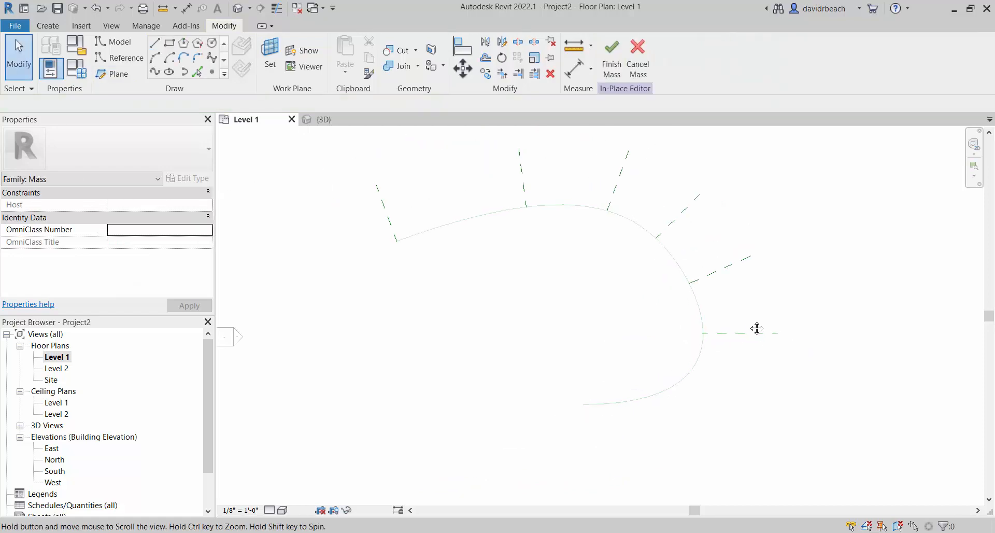
click(238, 8)
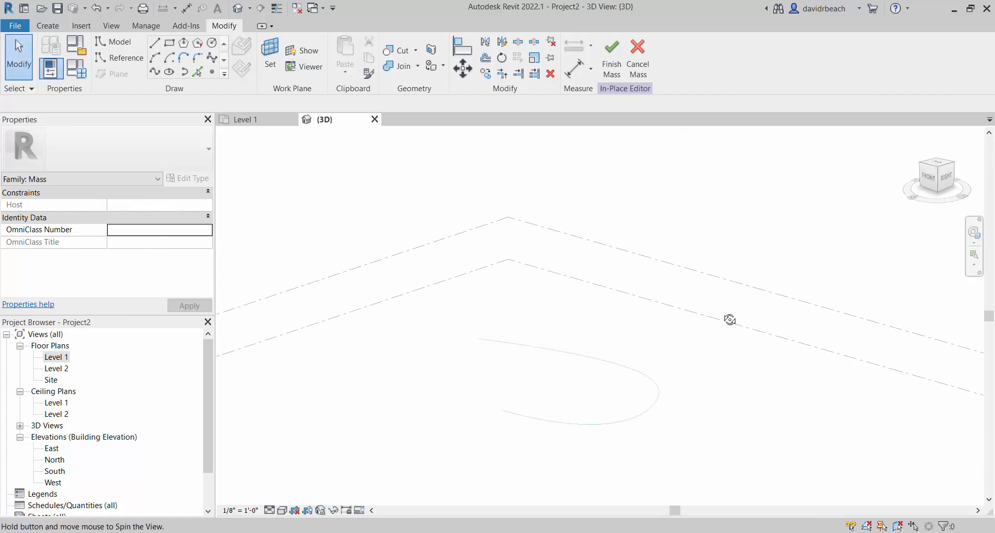
shift+middle_drag(730, 319, 662, 390)
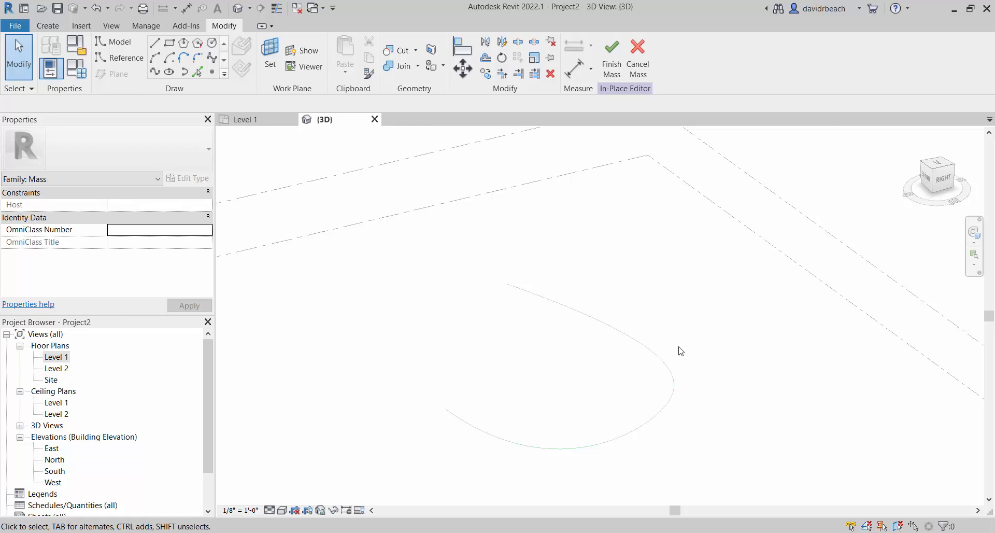
shift+middle_drag(680, 350, 404, 306)
double_click(57, 356)
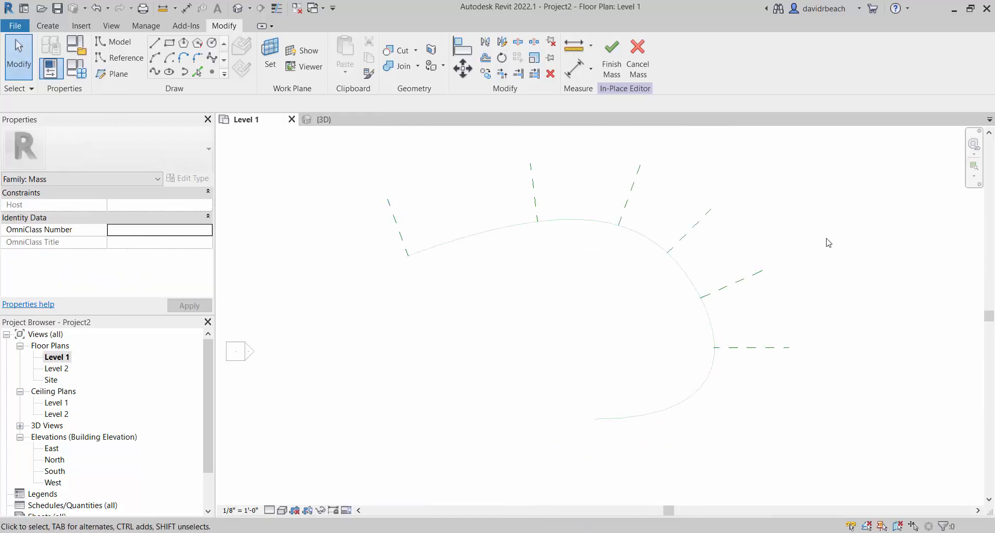
middle_drag(901, 280, 904, 316)
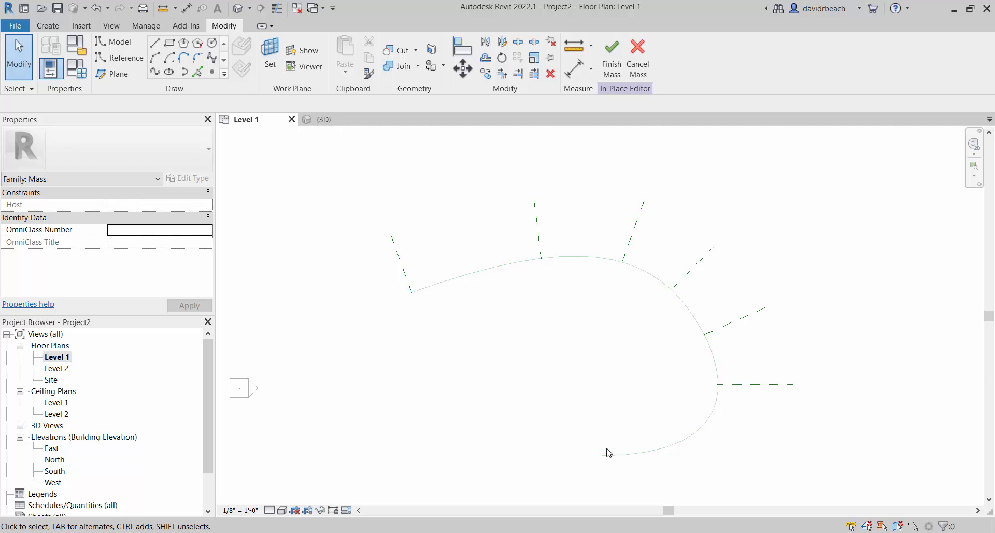
scroll(539, 273, down, 2)
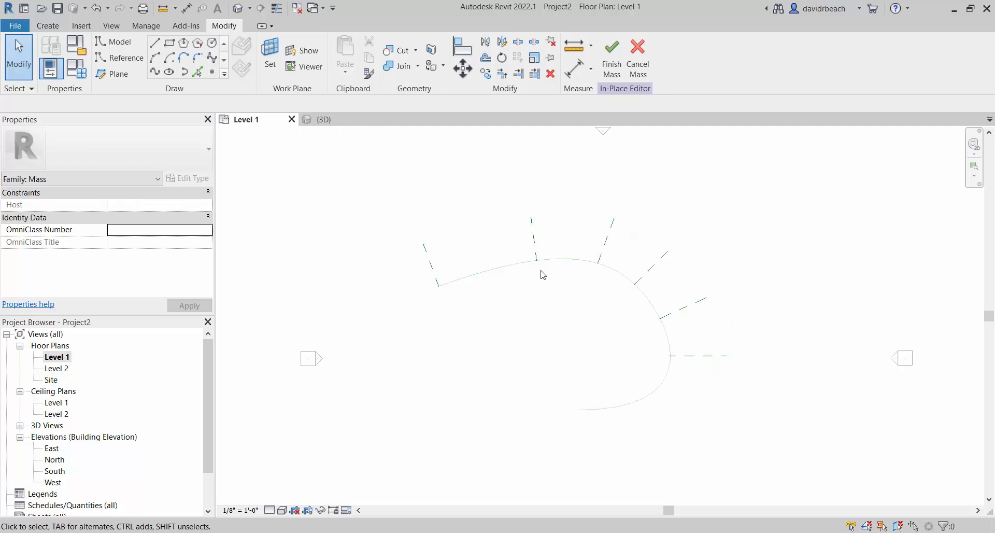
click(237, 8)
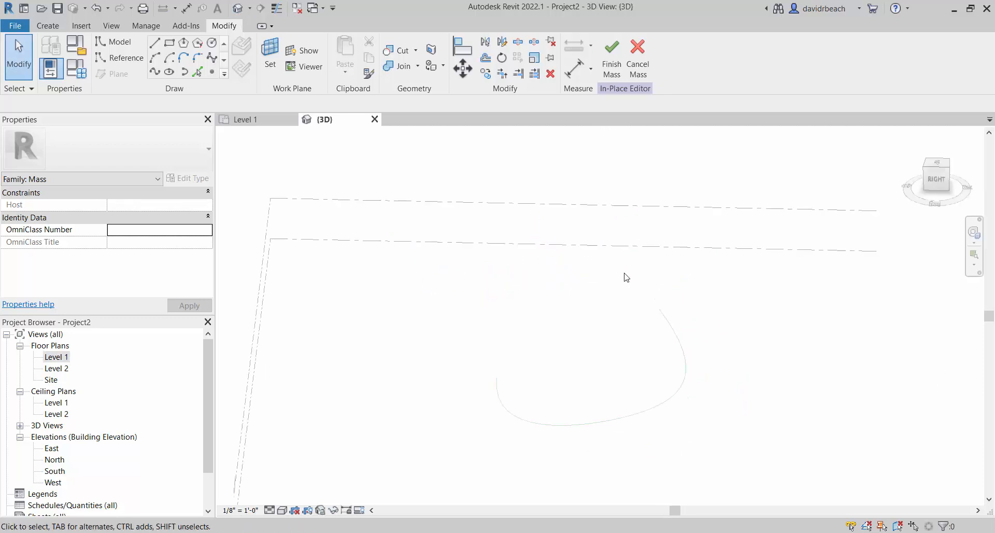
shift+middle_drag(624, 277, 491, 359)
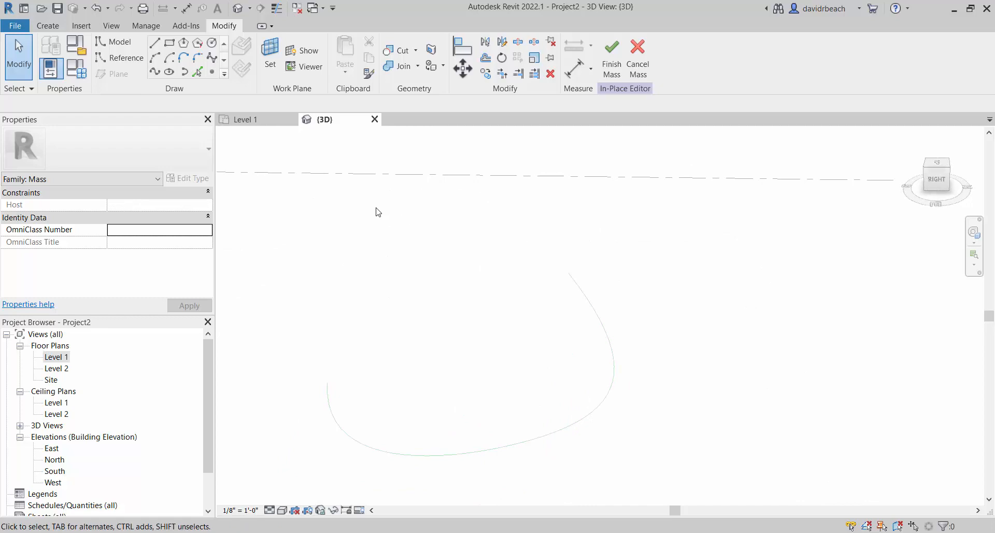
double_click(52, 357)
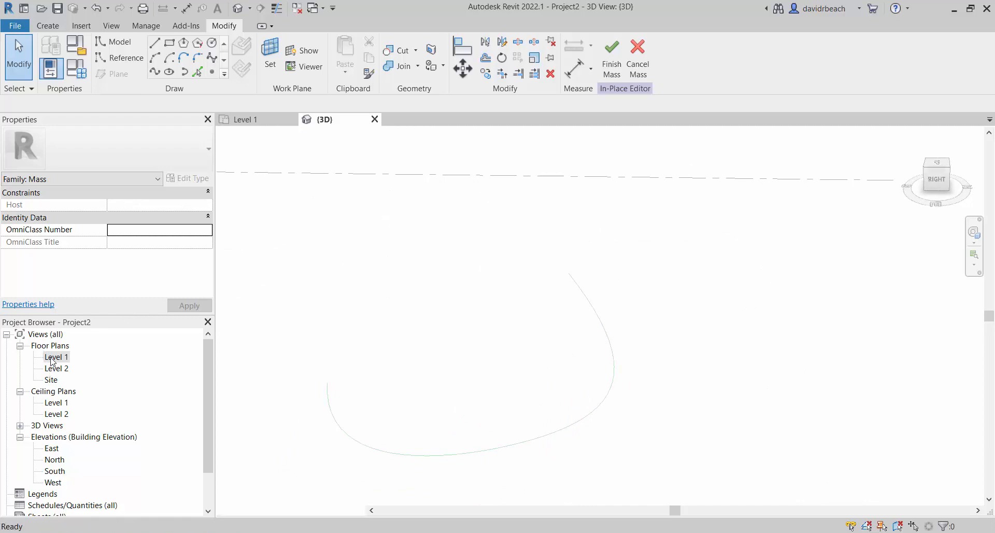
scroll(437, 296, up, 3)
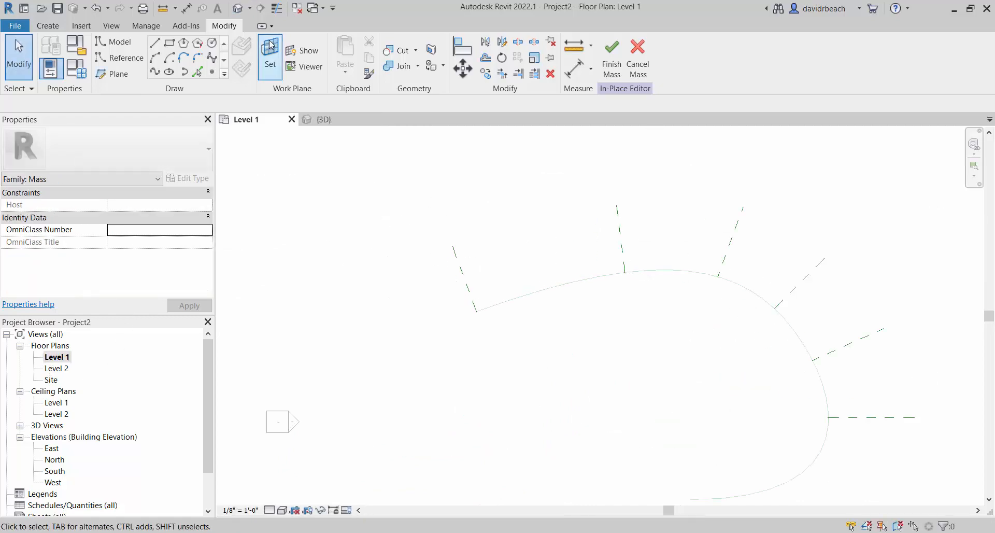
click(103, 29)
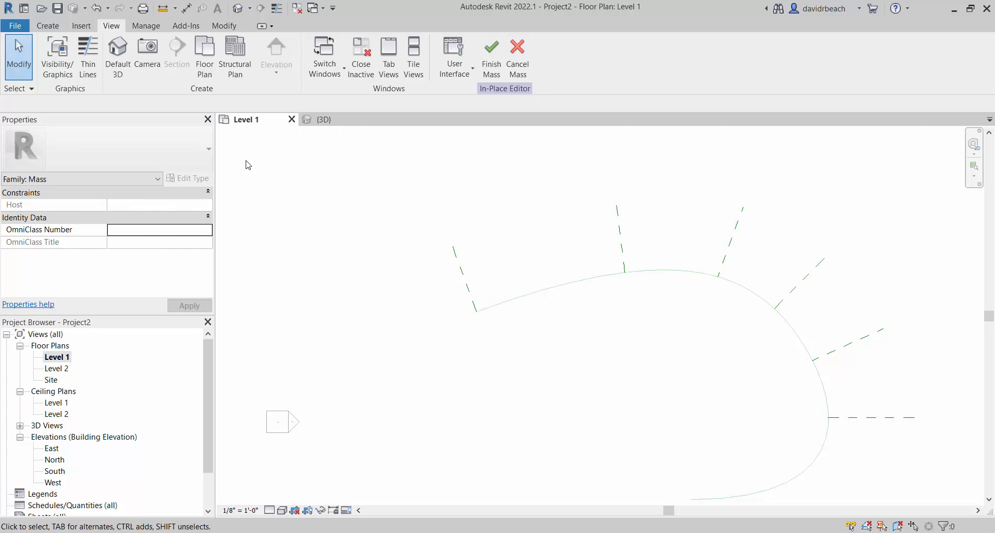
scroll(314, 237, down, 1)
middle_drag(333, 234, 386, 233)
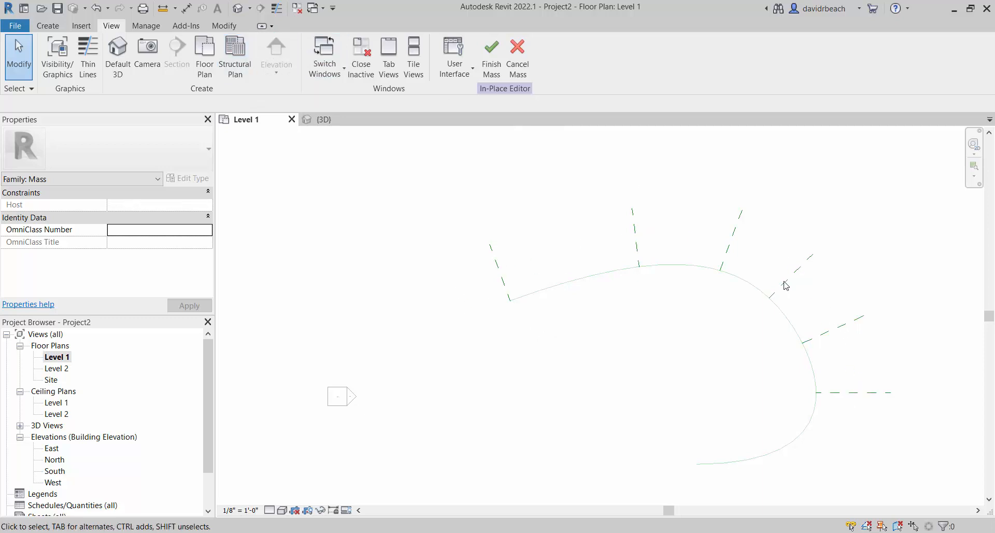
middle_drag(512, 284, 567, 277)
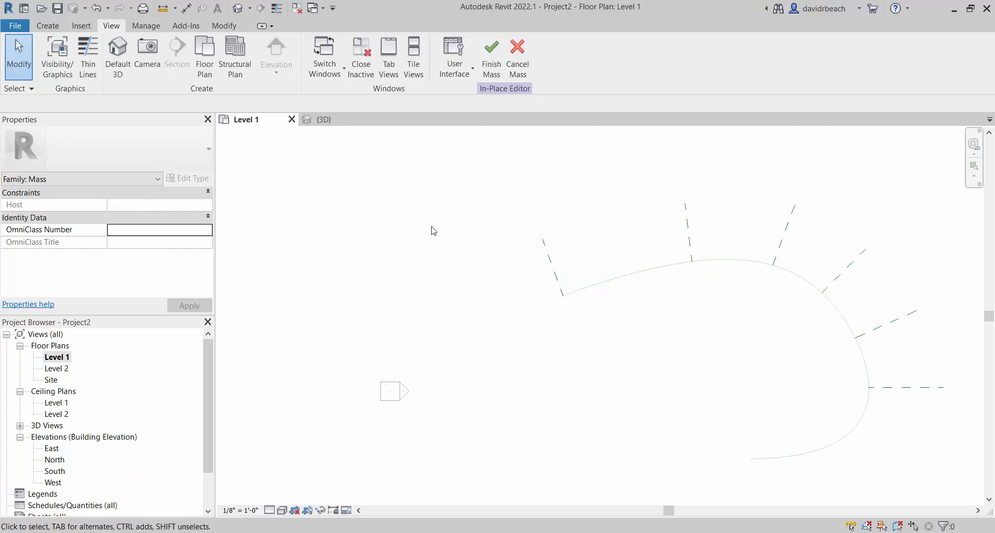
In the 3D view, start a spline model line with Reference Plane : 1 as placement plane and show that plane in the workplane viewer.
click(237, 9)
shift+middle_drag(500, 267, 553, 241)
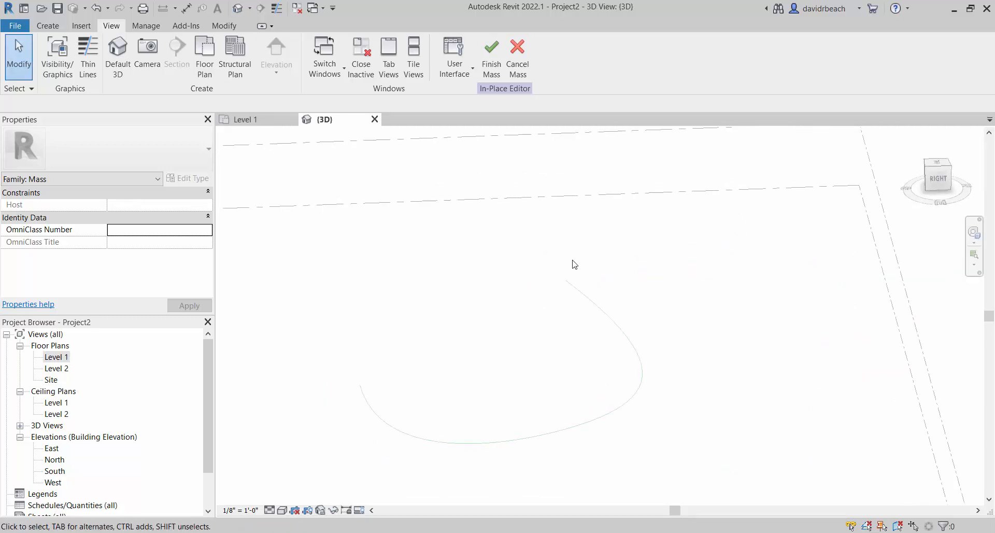
click(47, 26)
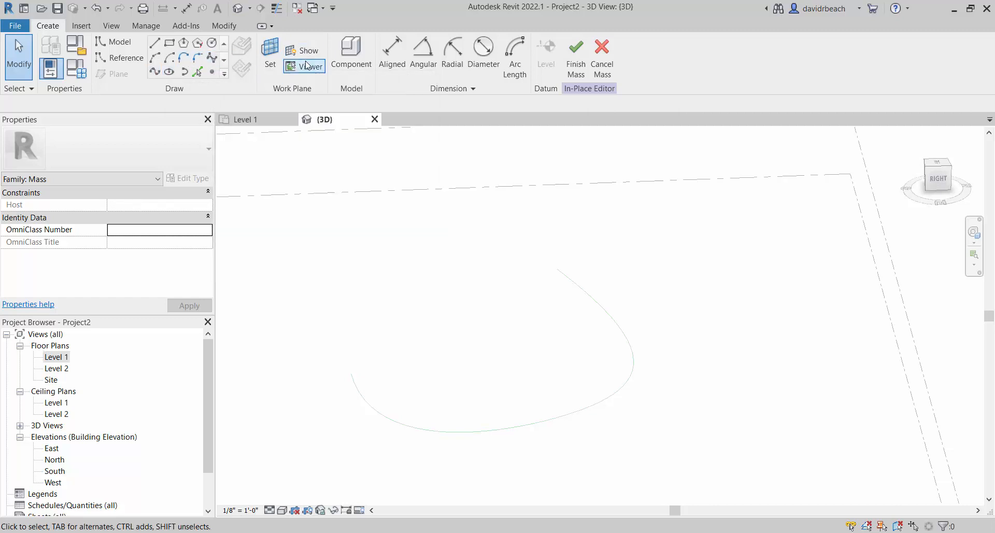
click(211, 59)
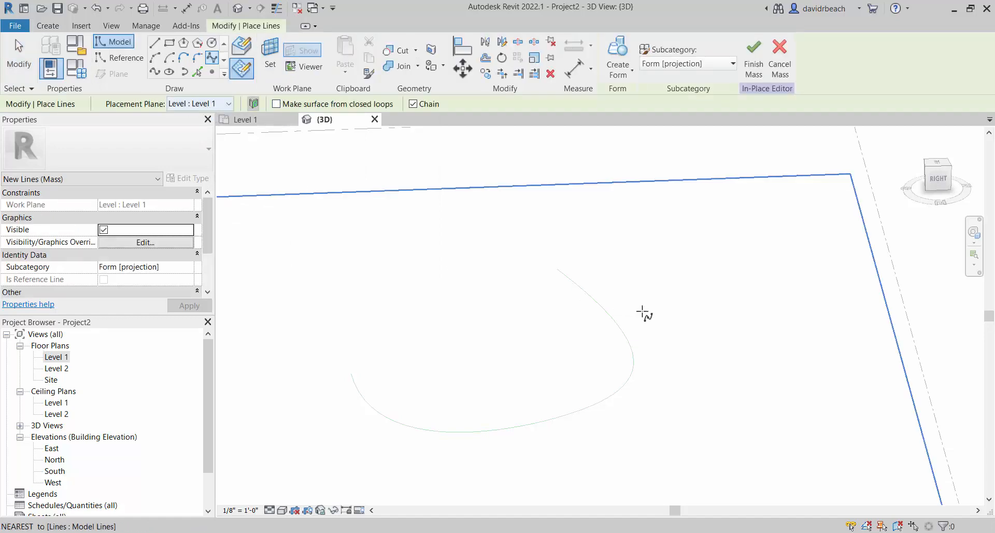
click(229, 104)
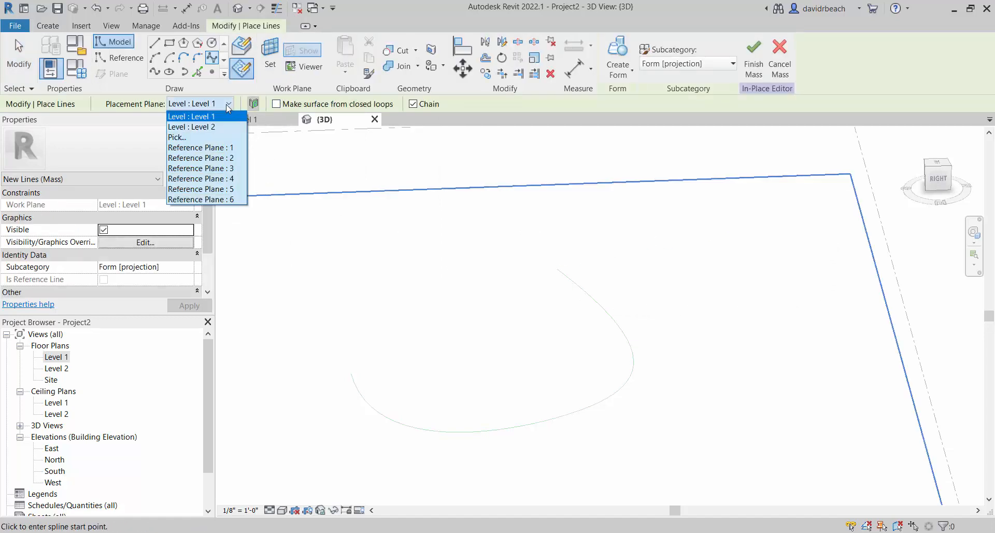
click(196, 147)
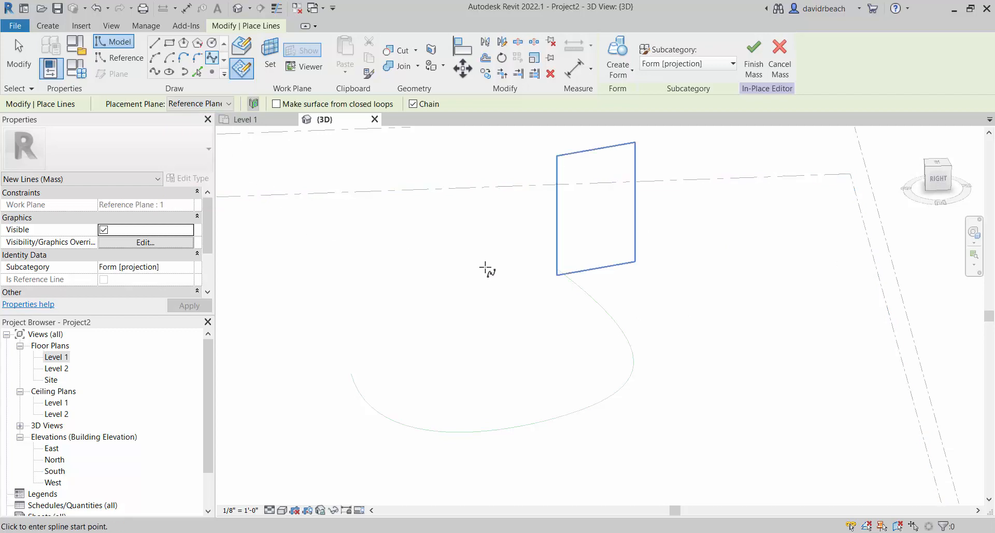
shift+middle_drag(632, 278, 617, 314)
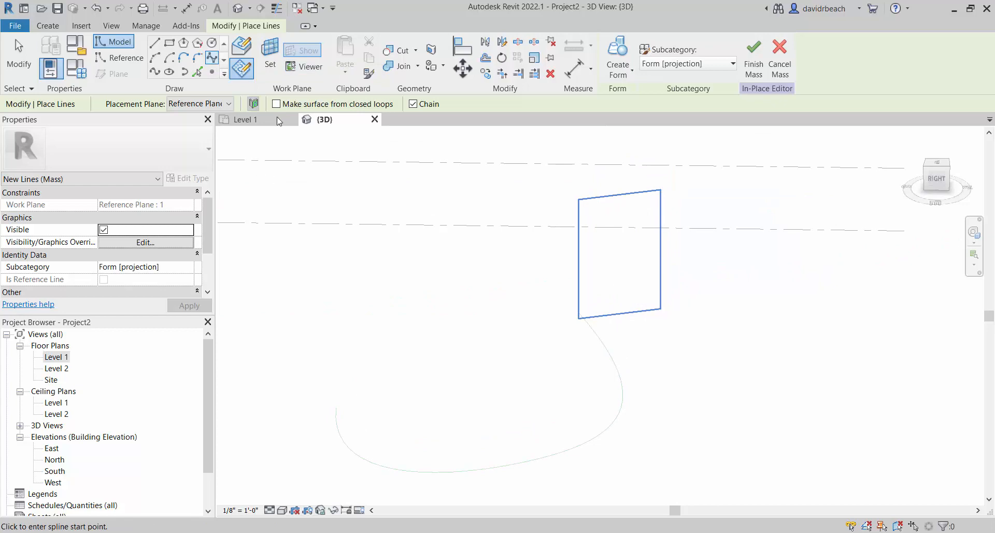
key(Escape)
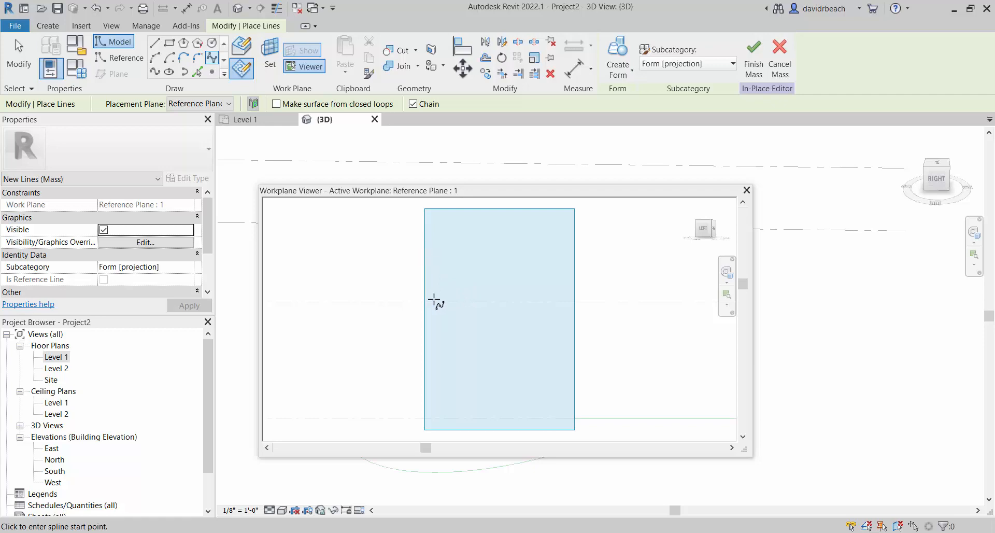
Draw a four-point spline on Reference Plane : 1, arcing from Level 2 at the plane's outer edge down to Level 1 near its inner edge.
scroll(467, 323, down, 3)
scroll(497, 337, down, 1)
scroll(667, 290, down, 2)
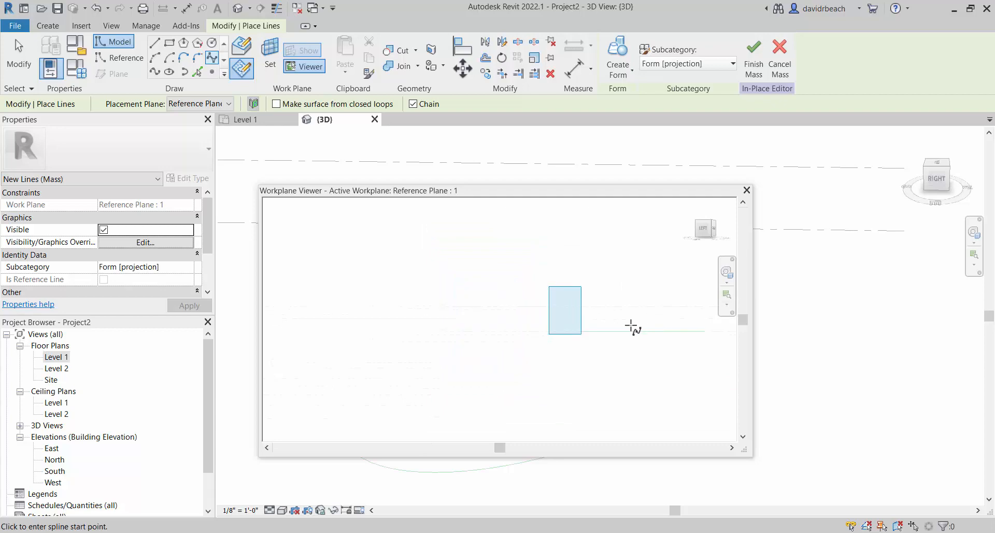
middle_drag(604, 324, 517, 335)
scroll(491, 336, up, 4)
scroll(491, 343, down, 2)
mouse_move(401, 358)
middle_down()
mouse_move(550, 347)
mouse_move(402, 357)
middle_up()
scroll(378, 338, up, 2)
scroll(573, 339, up, 2)
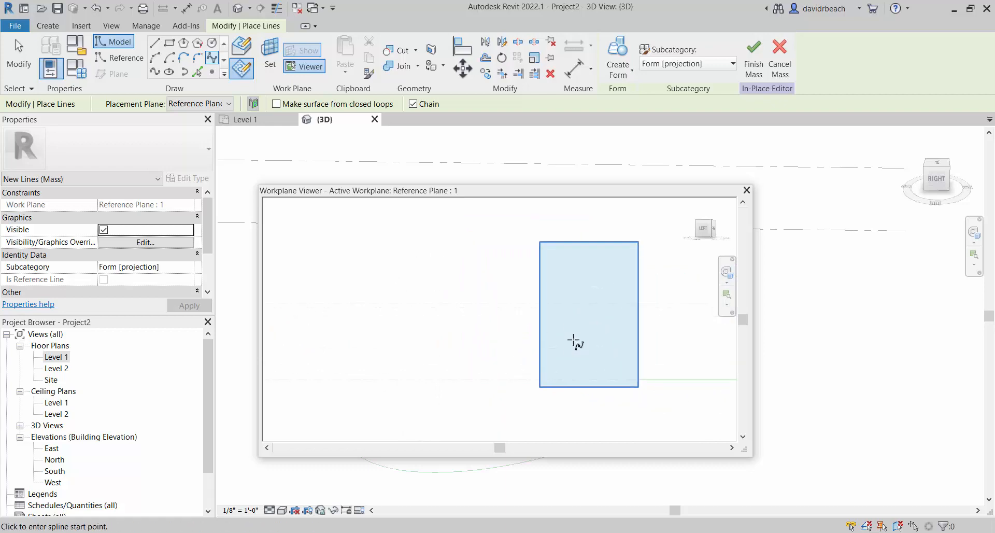
scroll(539, 281, up, 1)
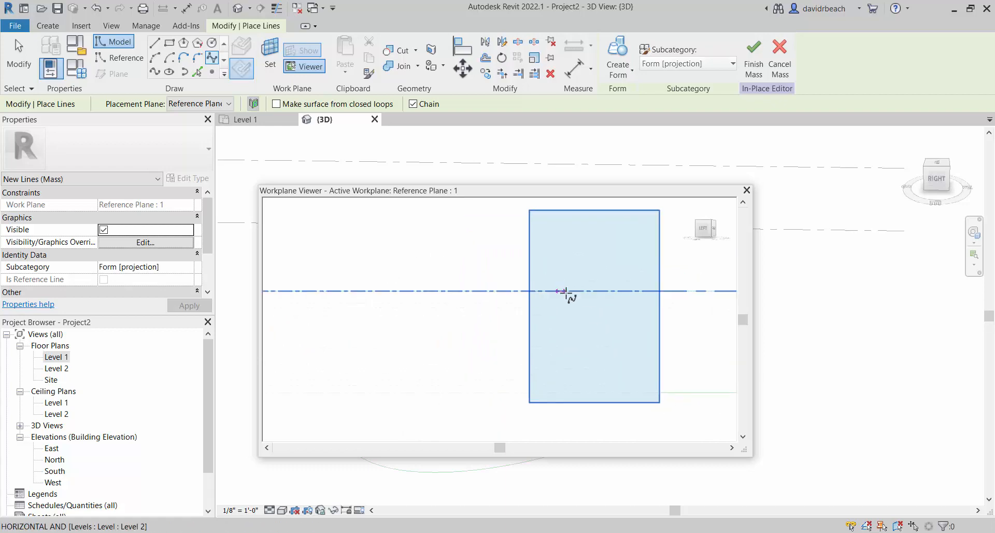
click(571, 296)
click(616, 329)
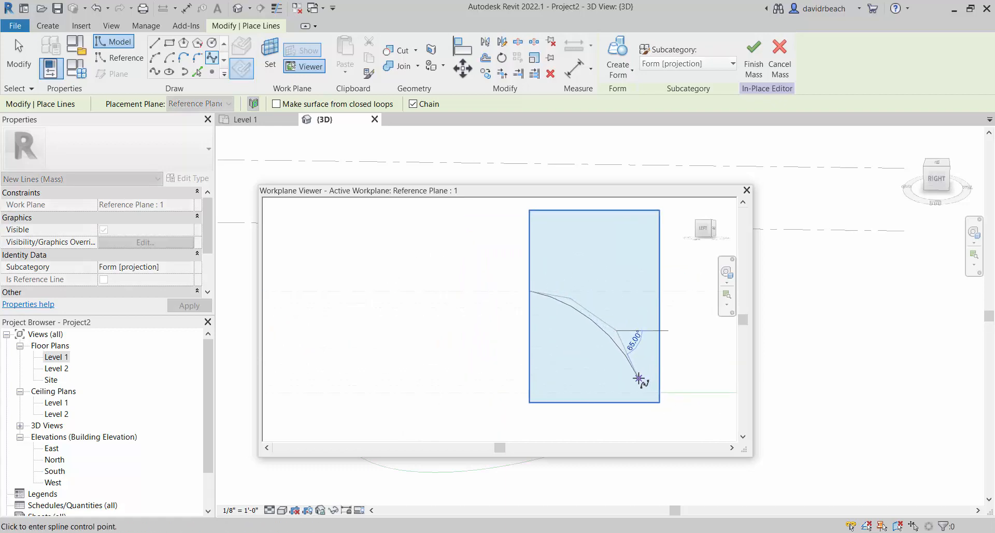
click(644, 390)
key(Escape)
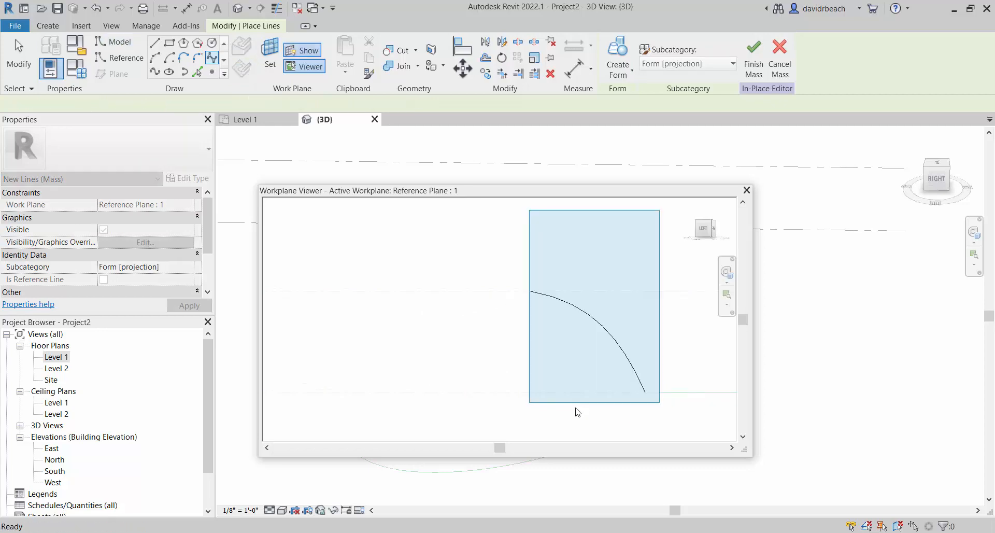
key(Escape)
scroll(482, 328, down, 2)
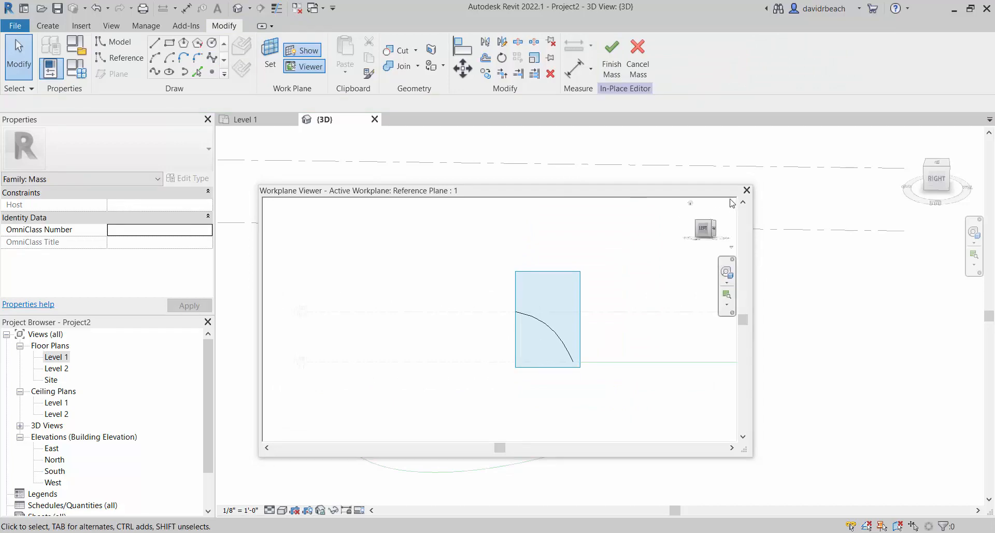
Close the workplane viewer and delete the spline on Reference Plane : 1.
click(746, 190)
shift+middle_drag(682, 245, 732, 264)
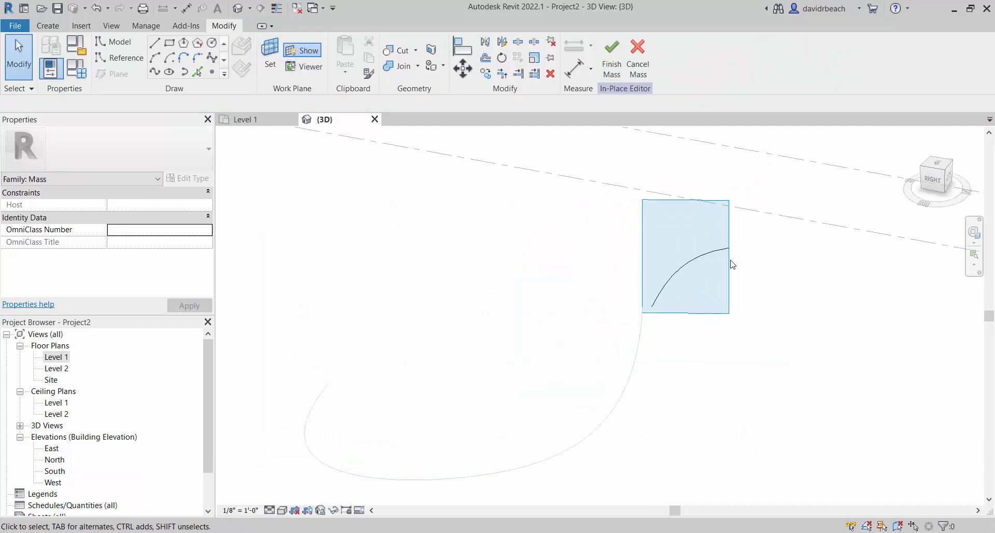
click(687, 275)
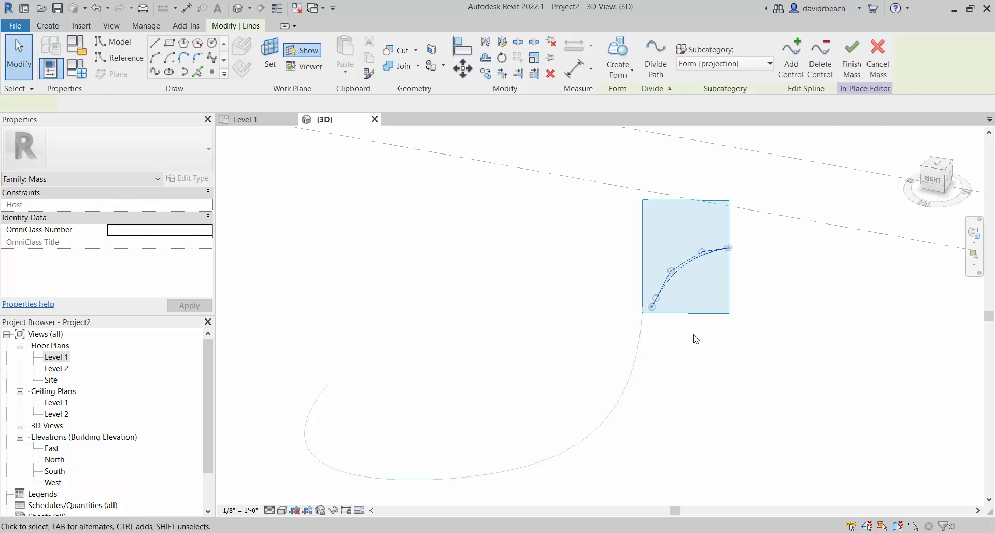
key(Escape)
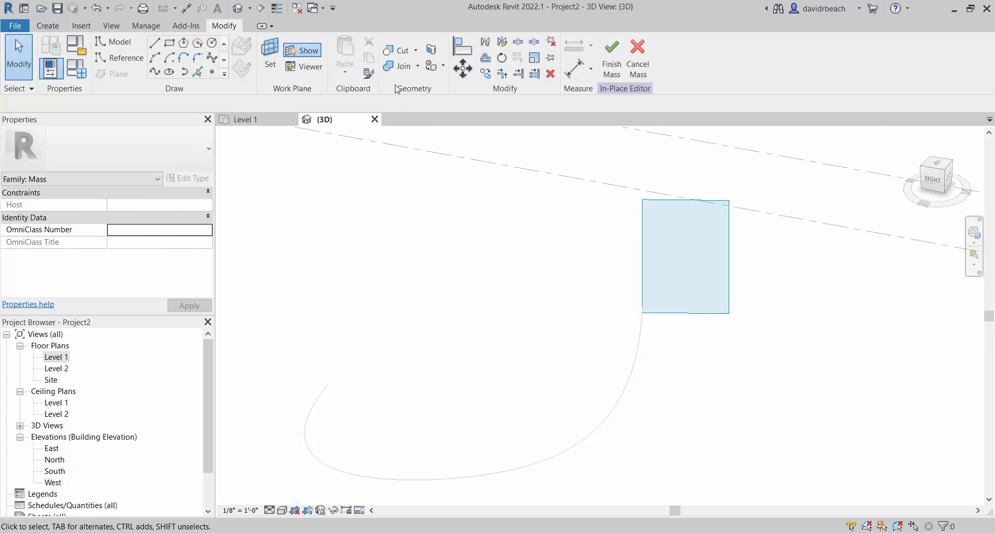
Redraw the spline on Reference Plane : 1 in the workplane viewer, arcing from slightly above Level 2 at the path-side edge to Level 1 near the outer edge.
click(306, 67)
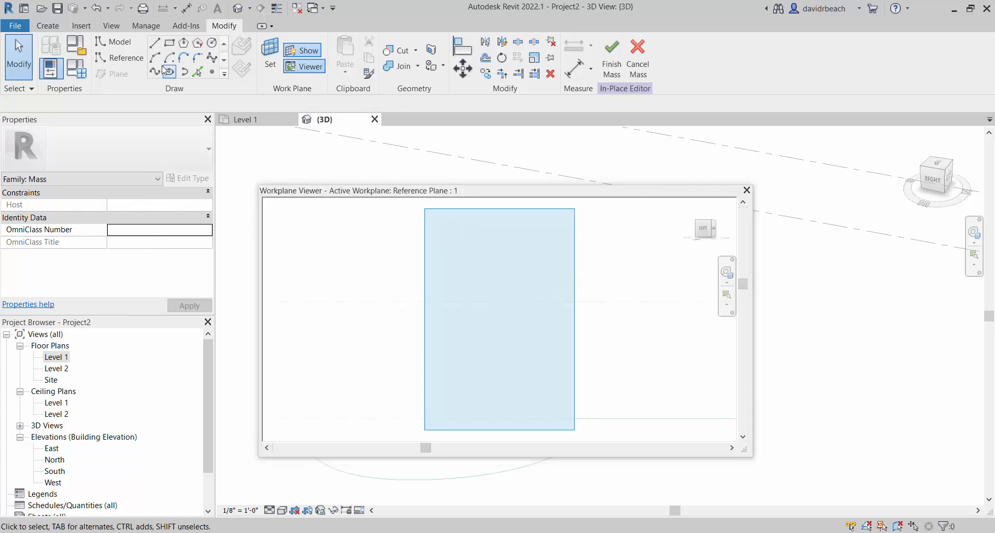
click(212, 59)
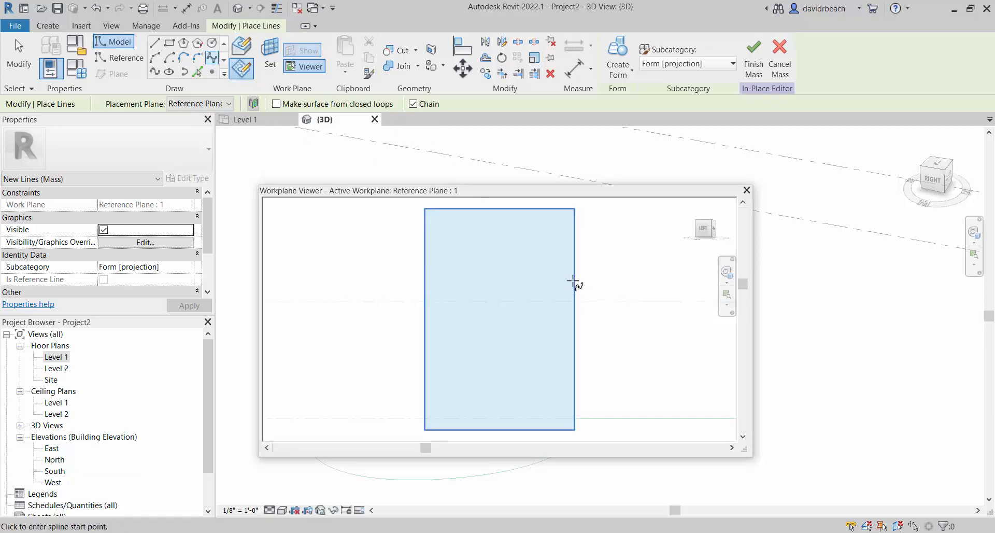
click(573, 282)
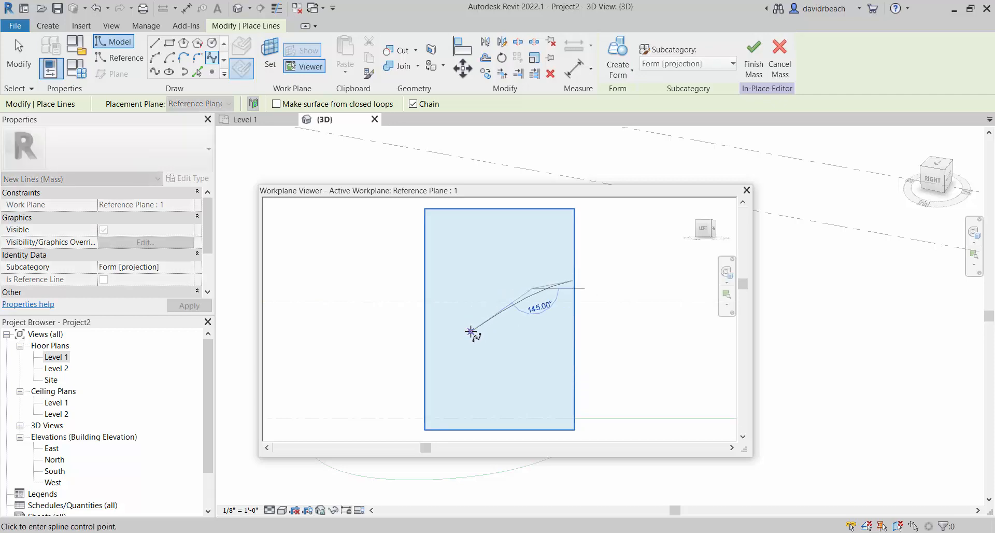
click(471, 331)
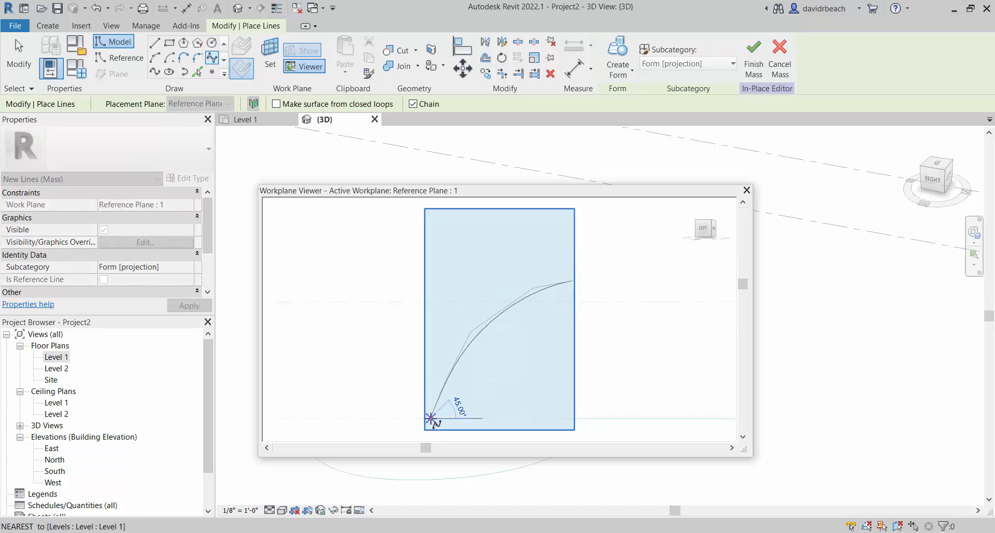
click(431, 419)
key(Escape)
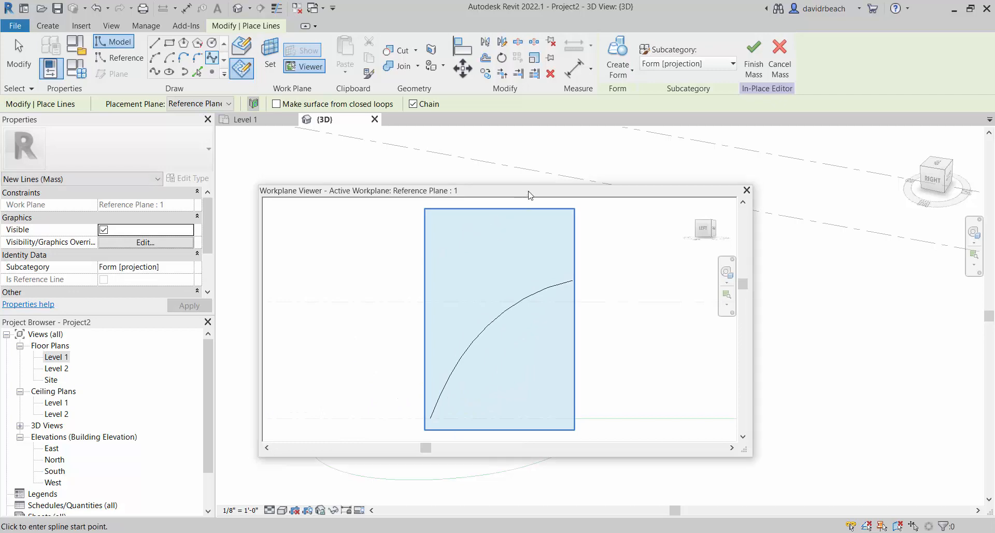
drag(528, 195, 560, 165)
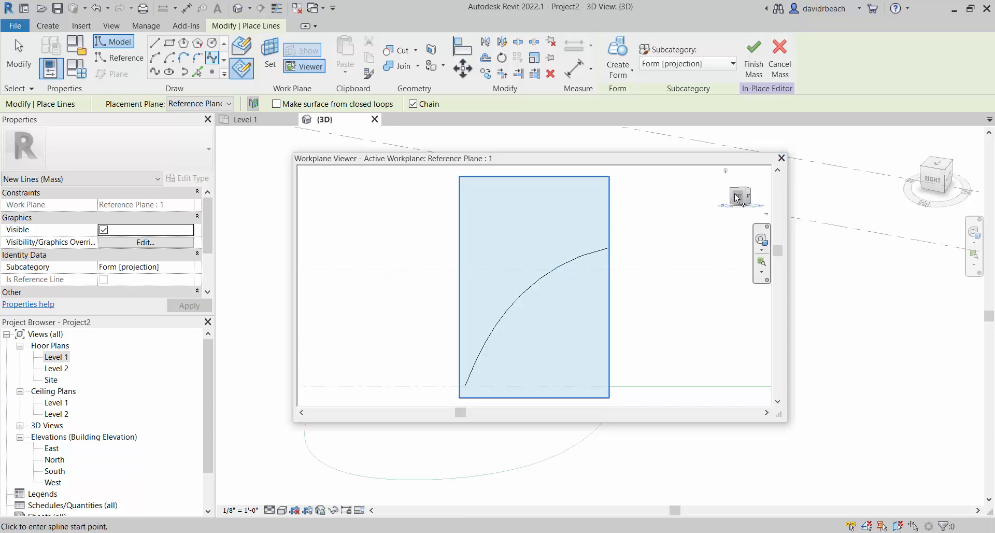
click(781, 158)
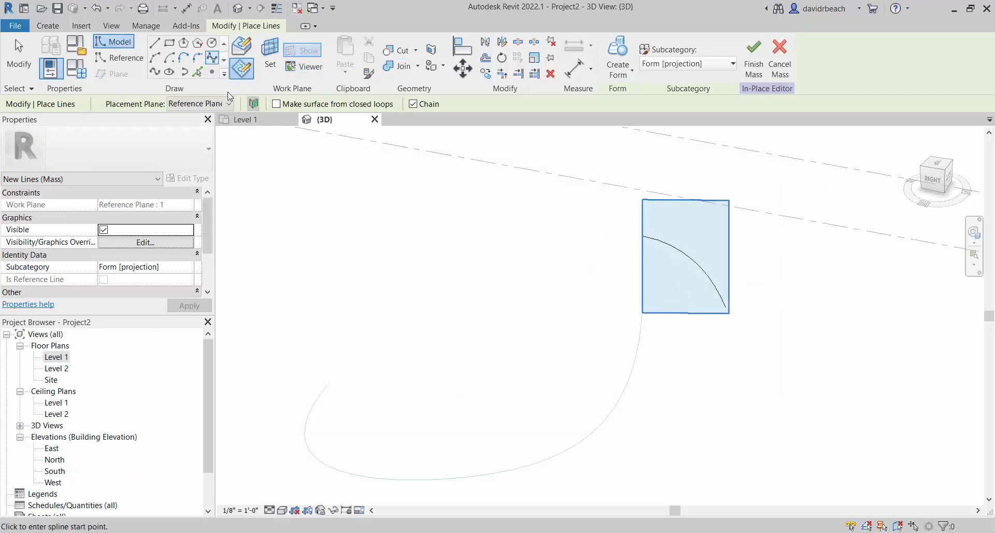
Set the spline's placement plane to Reference Plane : 2 and show that plane in the workplane viewer.
click(207, 103)
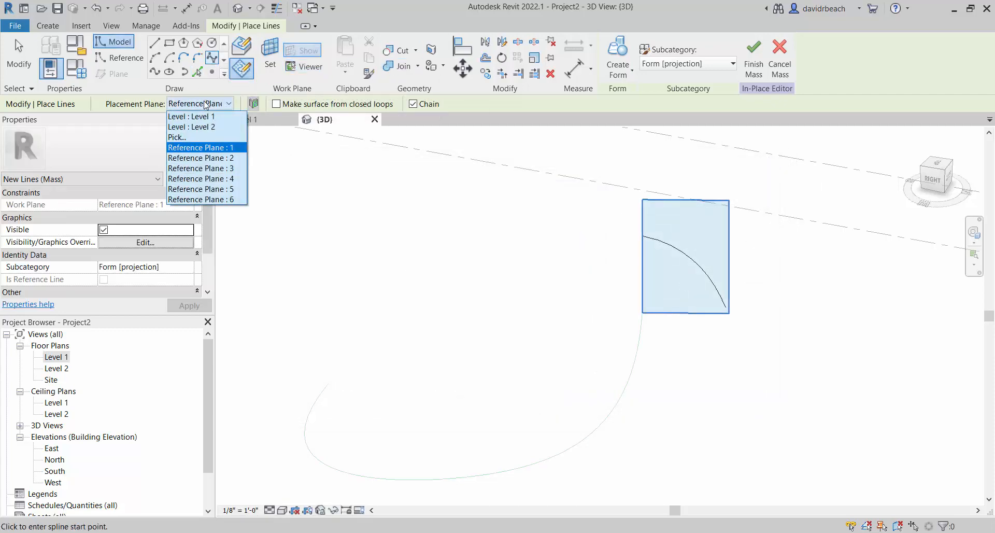
click(218, 158)
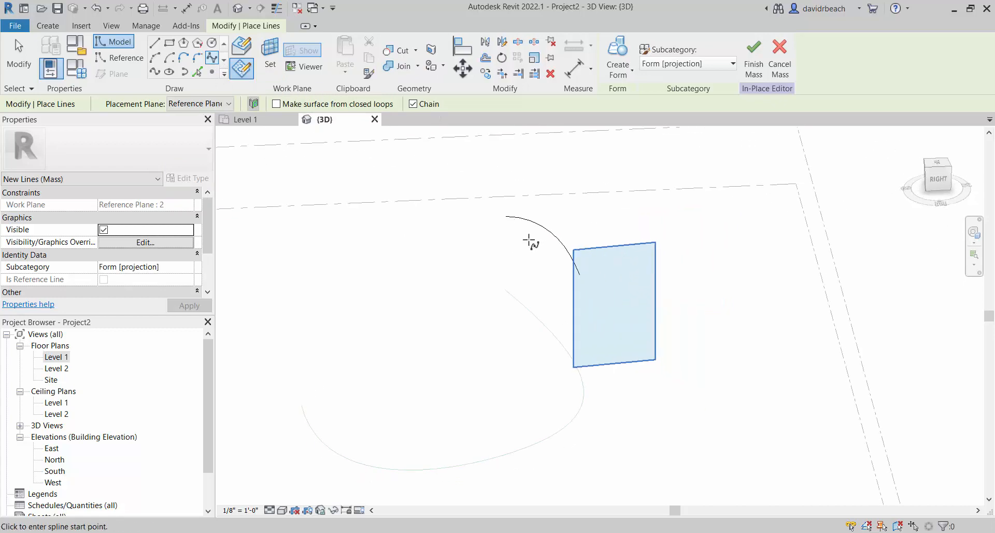
click(305, 66)
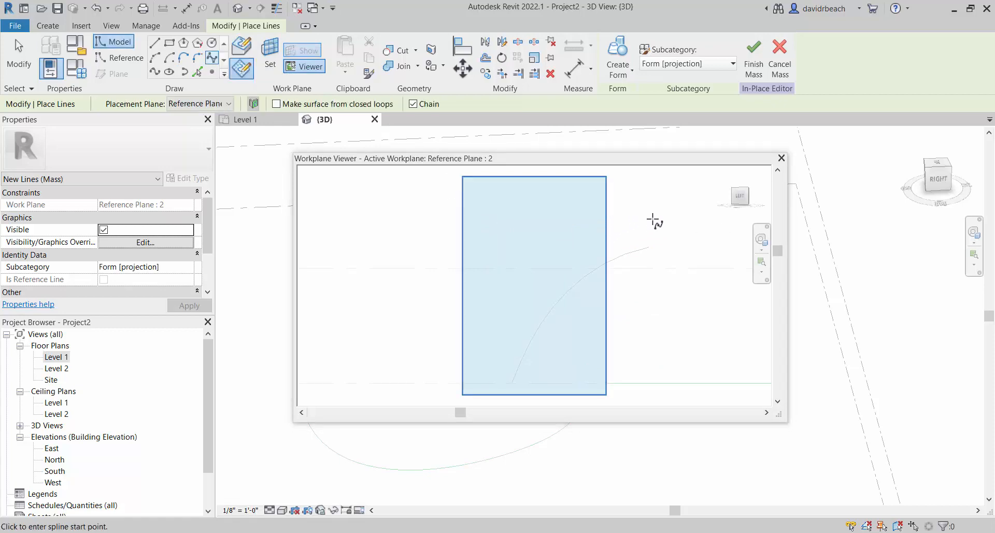
Draw a five-point spline on Reference Plane : 2, arcing from above Level 2 beyond the path-side edge down to Level 1.
click(654, 220)
click(589, 232)
click(548, 285)
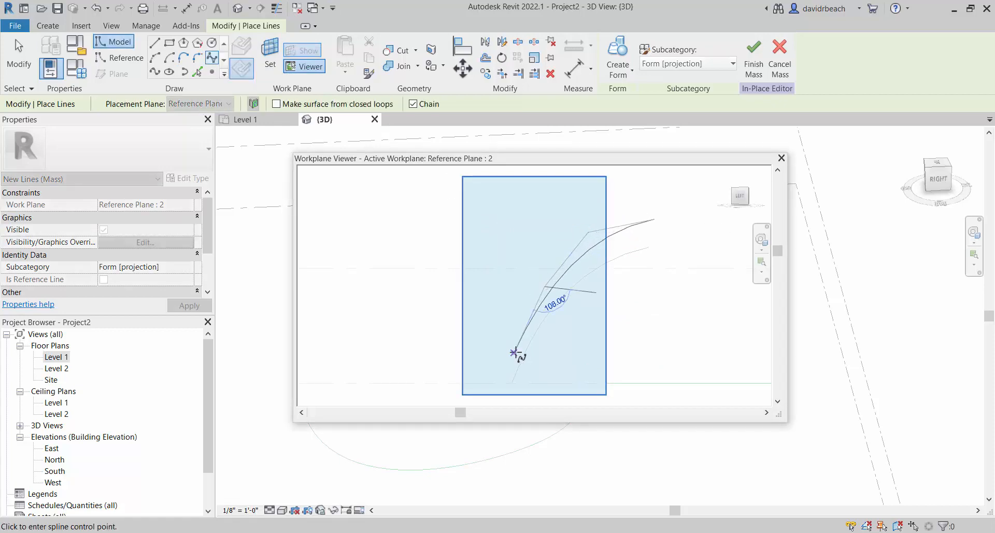
click(518, 350)
click(525, 383)
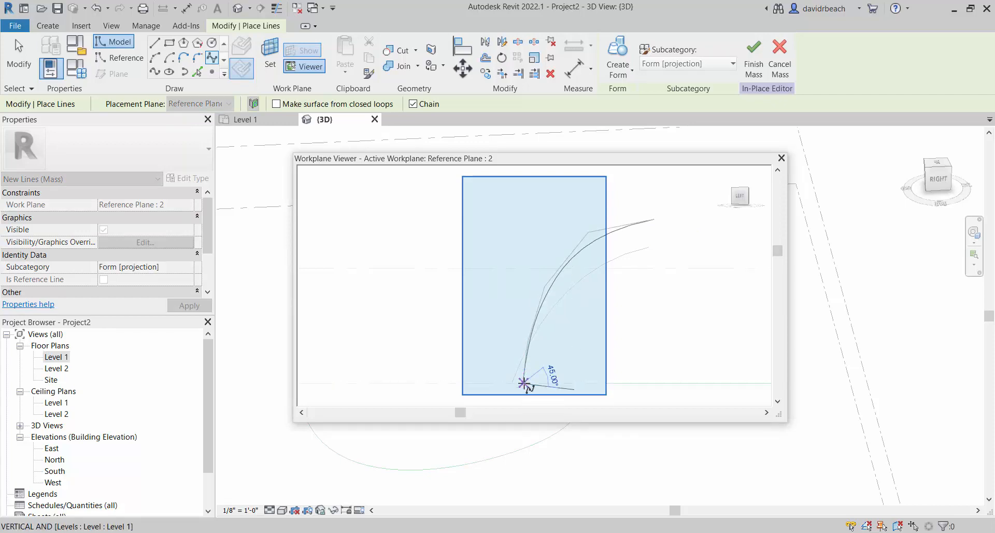
key(Escape)
key(Escape)
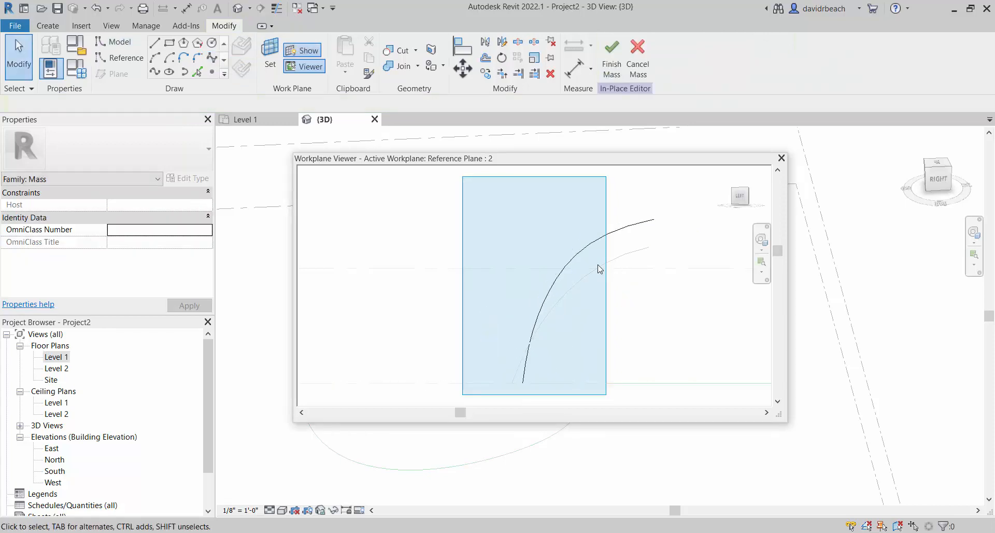
Trace the Reference Plane : 1 spline onto Reference Plane : 2 with Pick Lines, and inspect both curves in the 3D view.
click(197, 71)
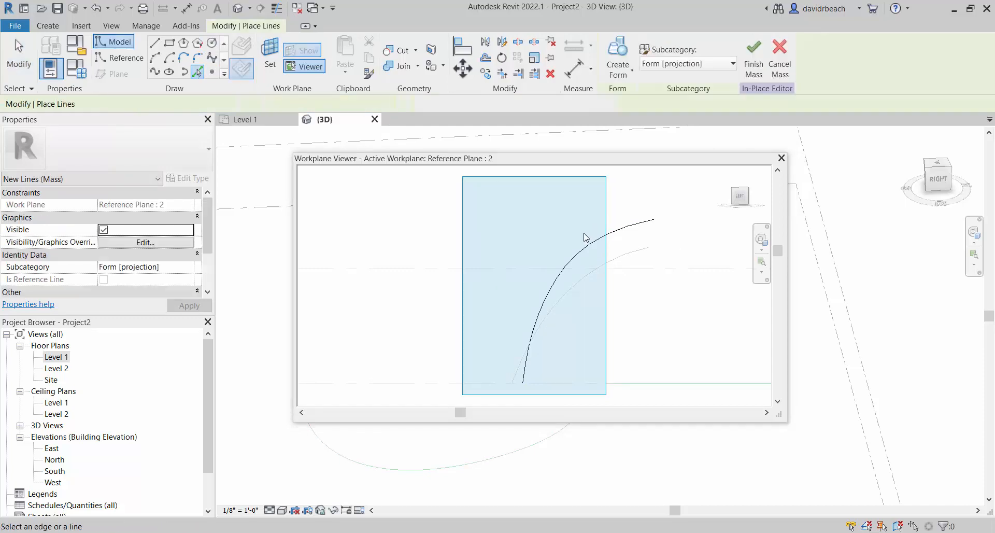
click(602, 269)
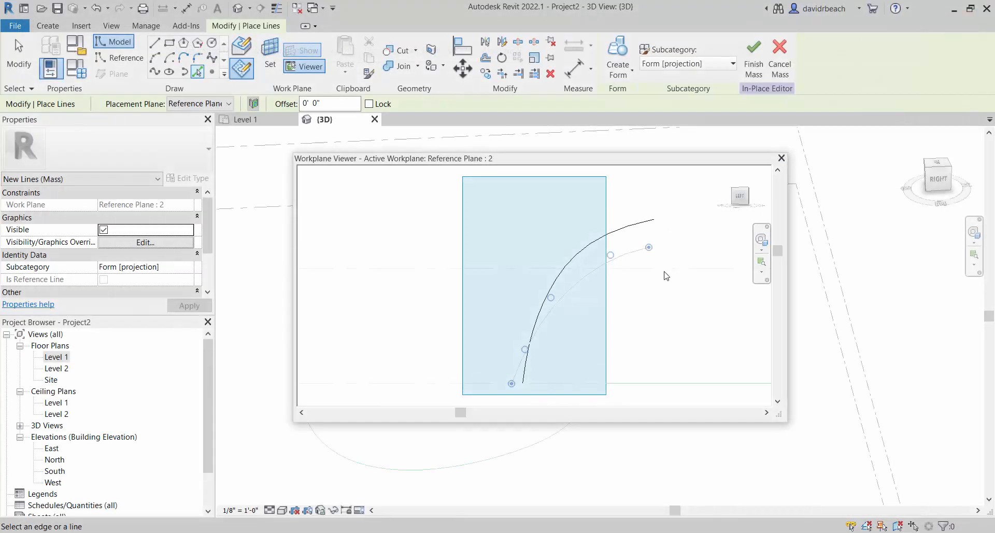
scroll(583, 275, up, 2)
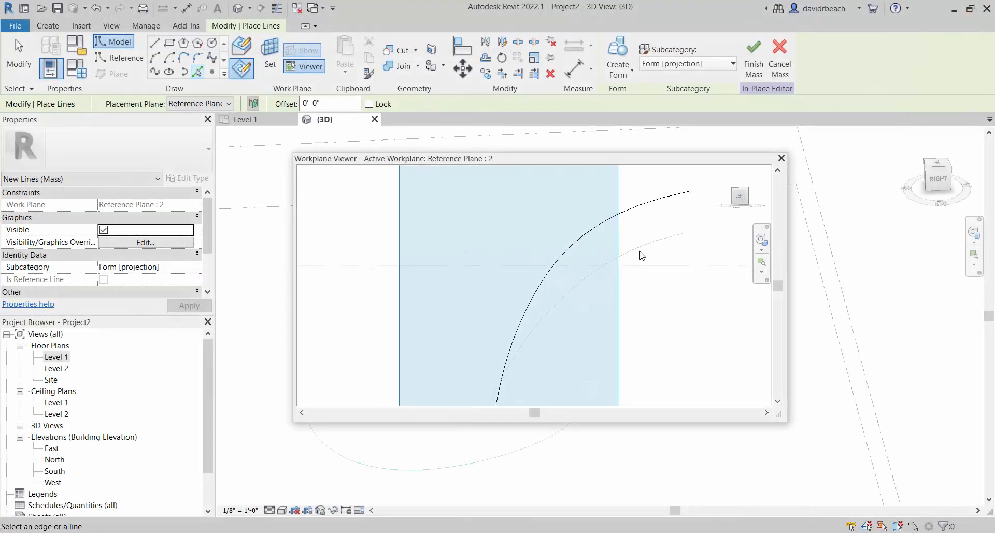
scroll(641, 255, down, 2)
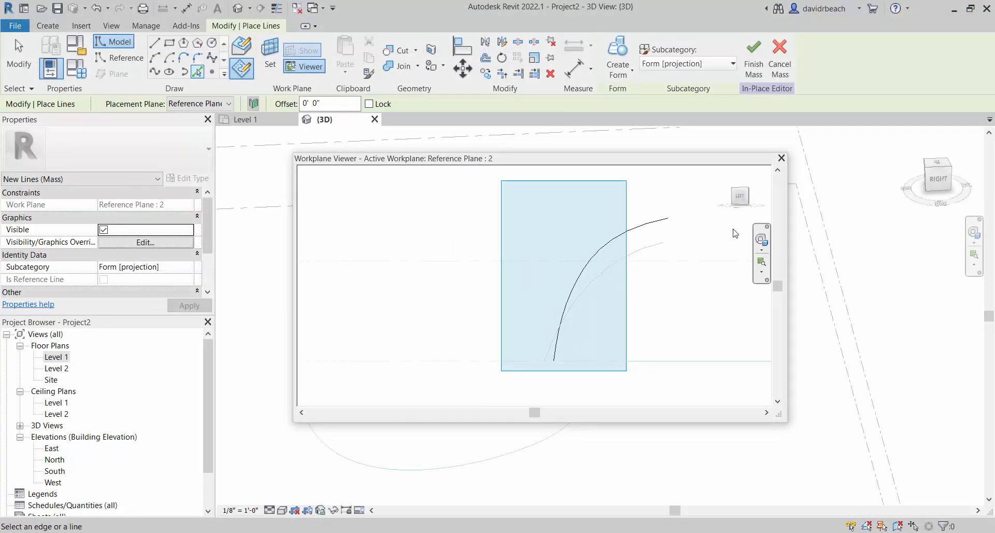
click(781, 157)
shift+middle_drag(725, 257, 752, 229)
scroll(568, 279, up, 1)
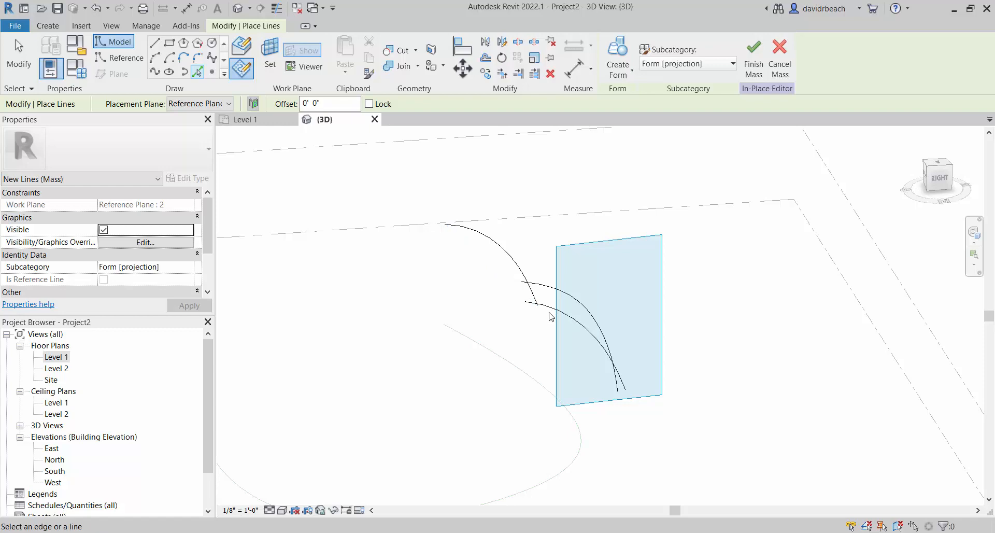
click(541, 308)
key(Escape)
key(Escape)
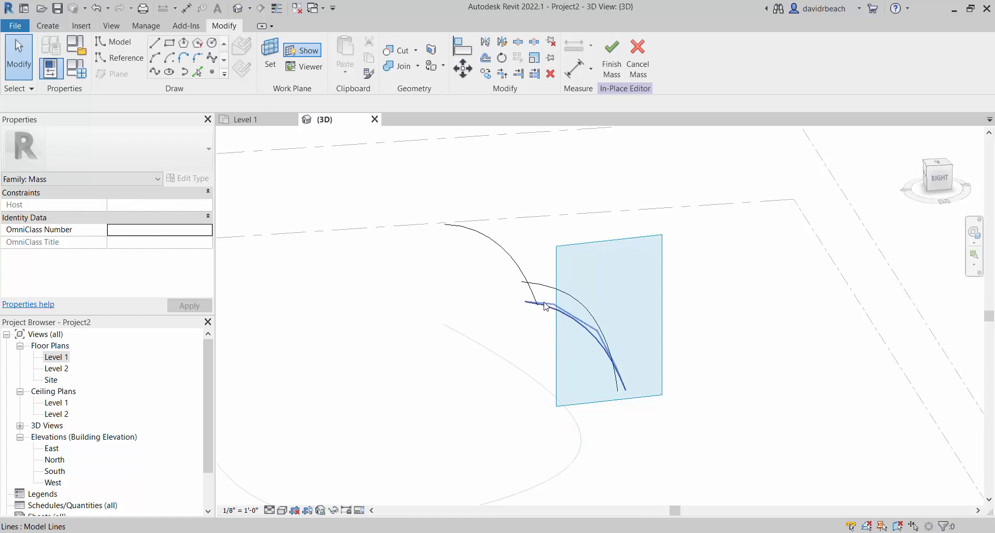
Delete the drawn and traced splines on Reference Plane : 2.
scroll(544, 306, up, 5)
drag(565, 284, 542, 344)
key(Delete)
scroll(590, 318, down, 3)
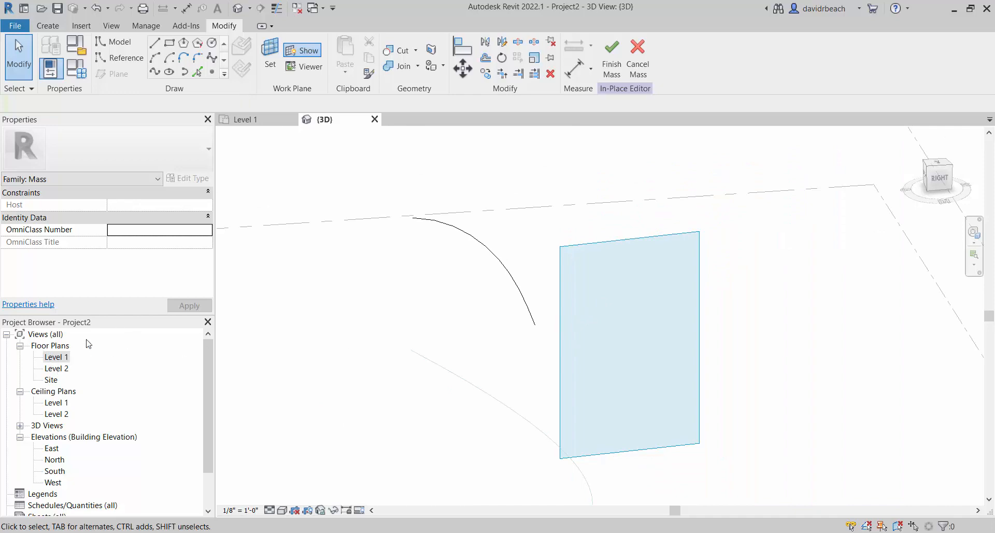
Draw a four-point spline on Reference Plane : 2 in the workplane viewer, from above Level 2 past the path-side edge down to Level 1.
click(305, 66)
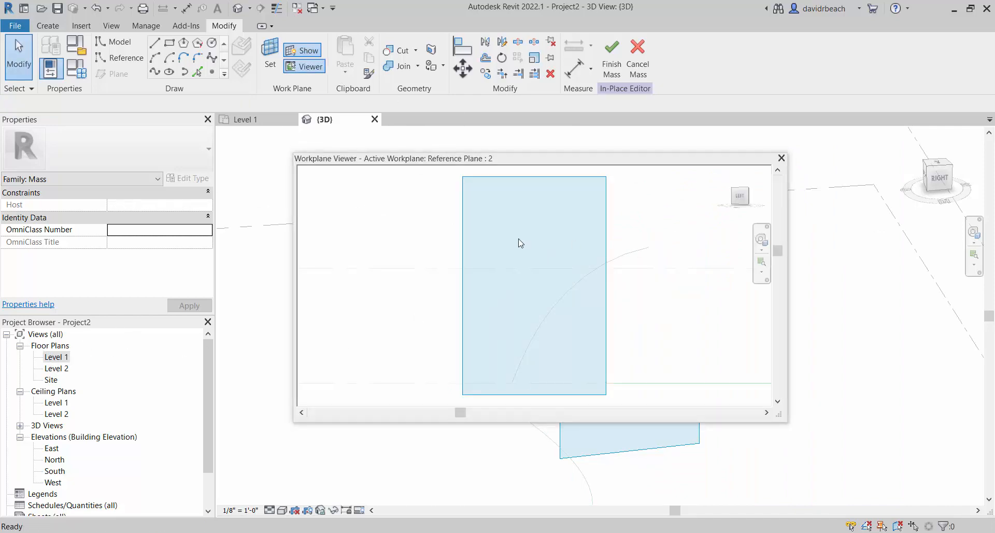
click(212, 58)
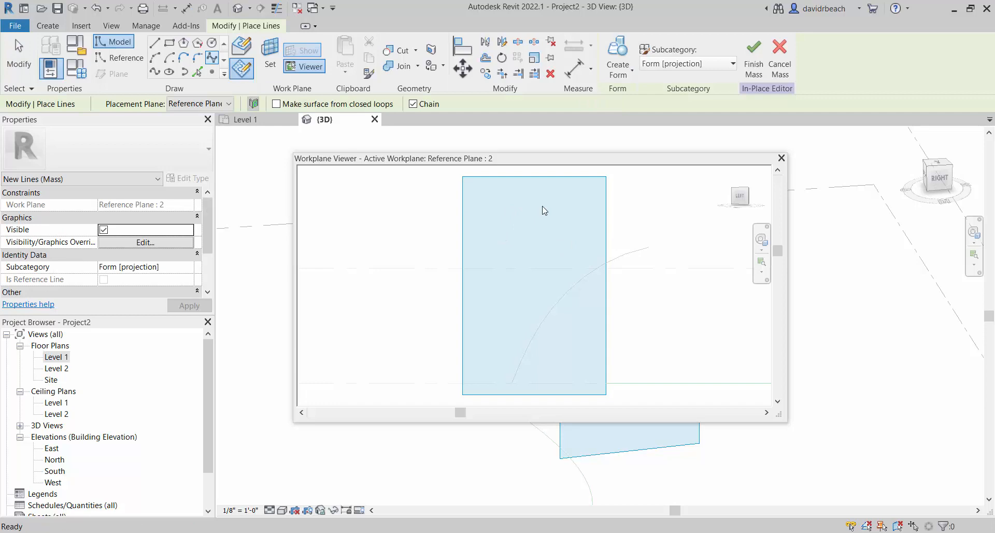
click(631, 225)
click(572, 241)
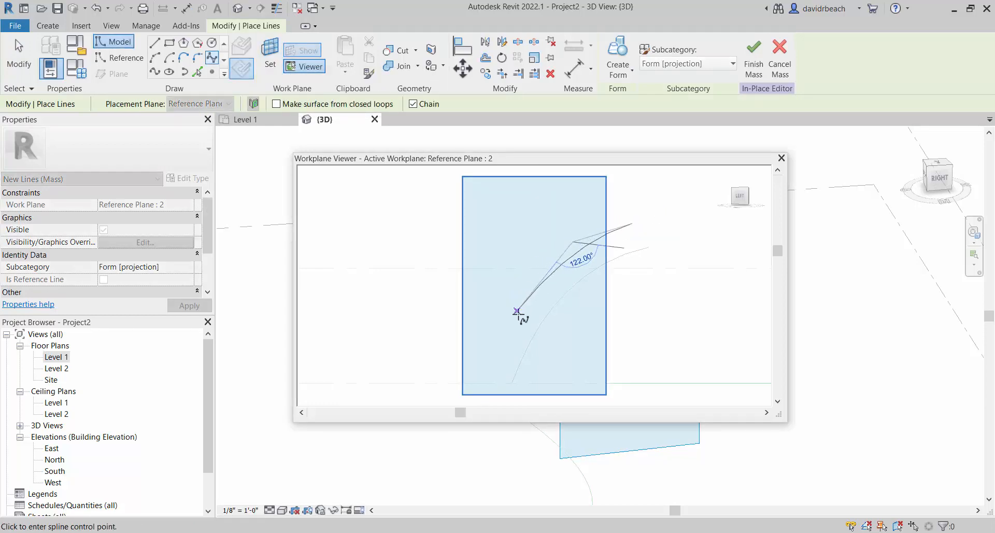
click(517, 311)
click(497, 384)
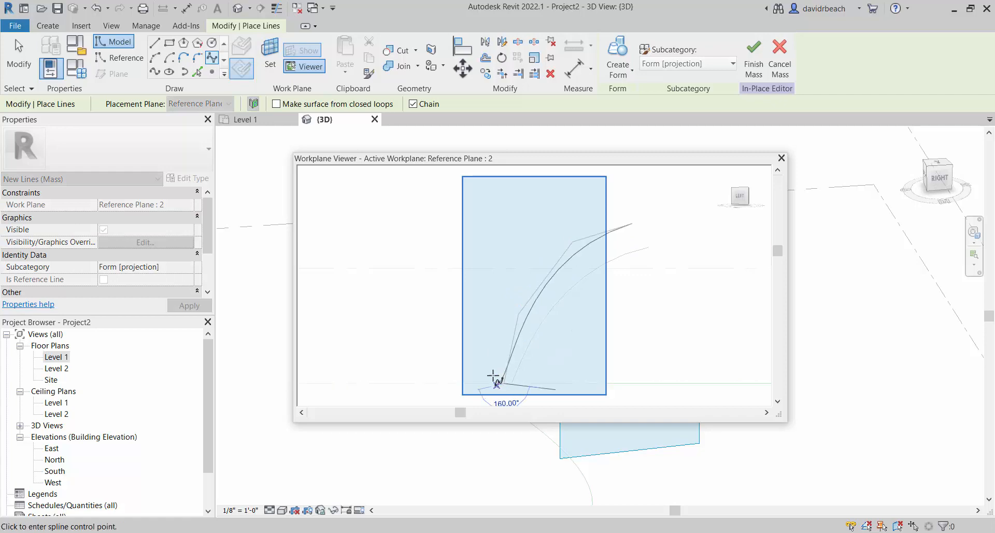
key(Escape)
key(Escape)
click(781, 157)
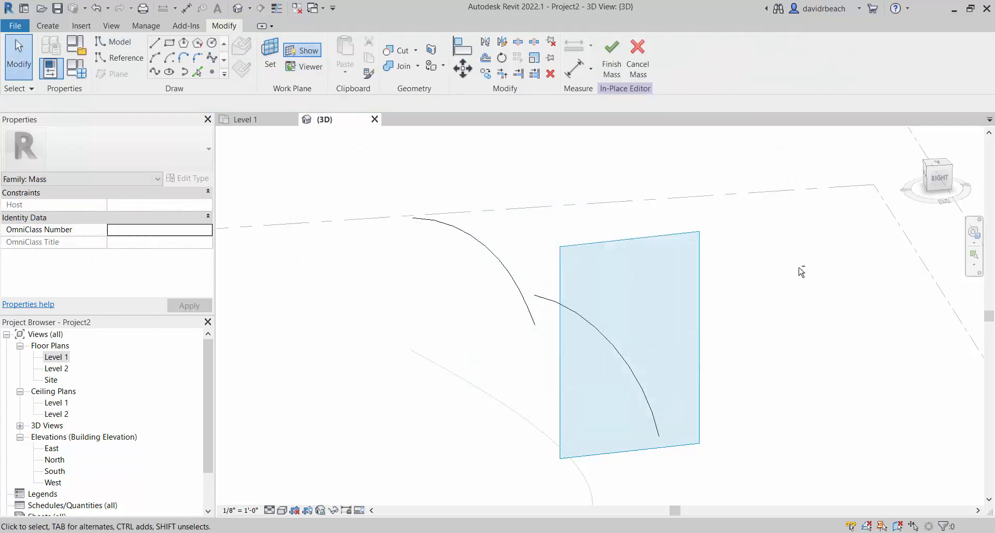
Draw a four-point spline on Reference Plane : 3 directly in the 3D view, arcing from the upper path-side edge down to the plane's lower edge.
shift+middle_drag(801, 271, 818, 253)
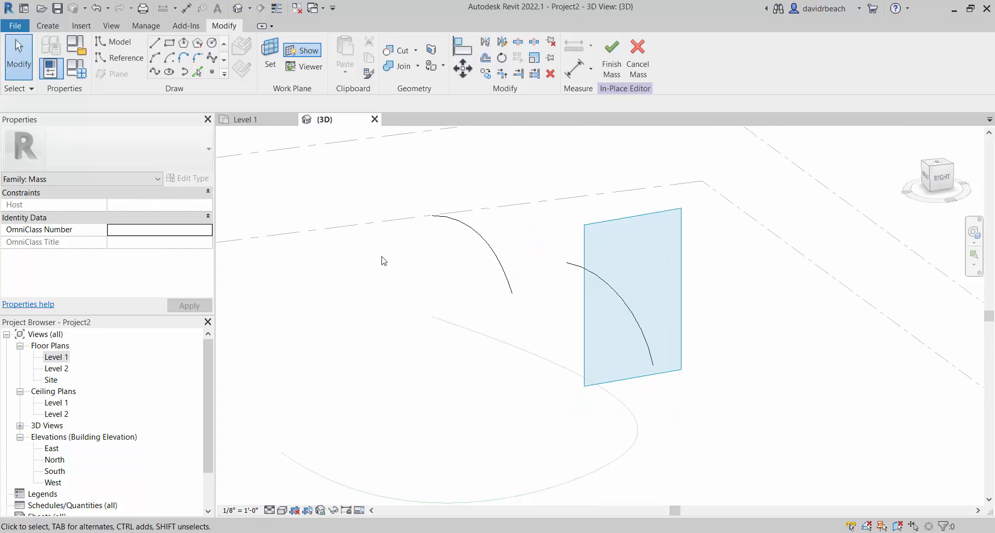
scroll(531, 309, down, 2)
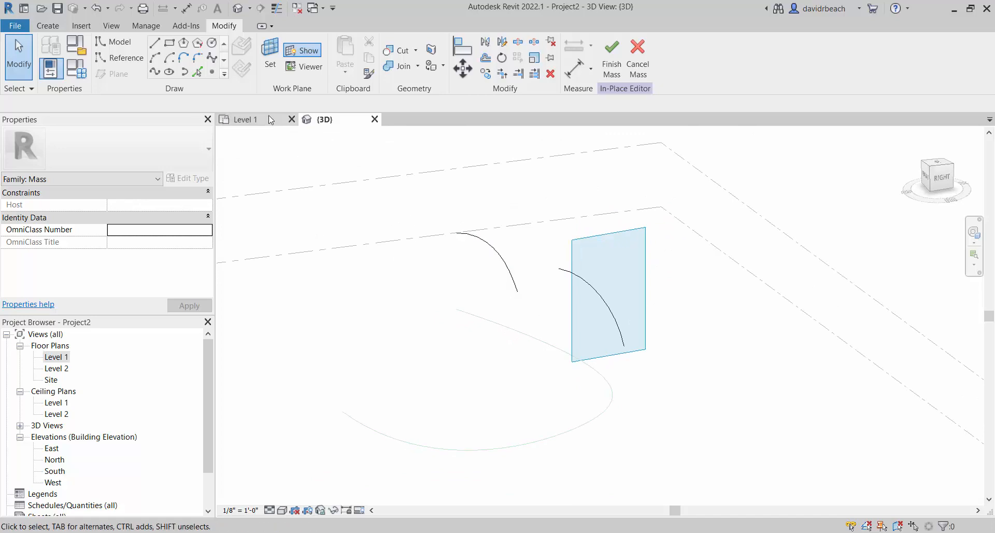
click(212, 57)
click(210, 104)
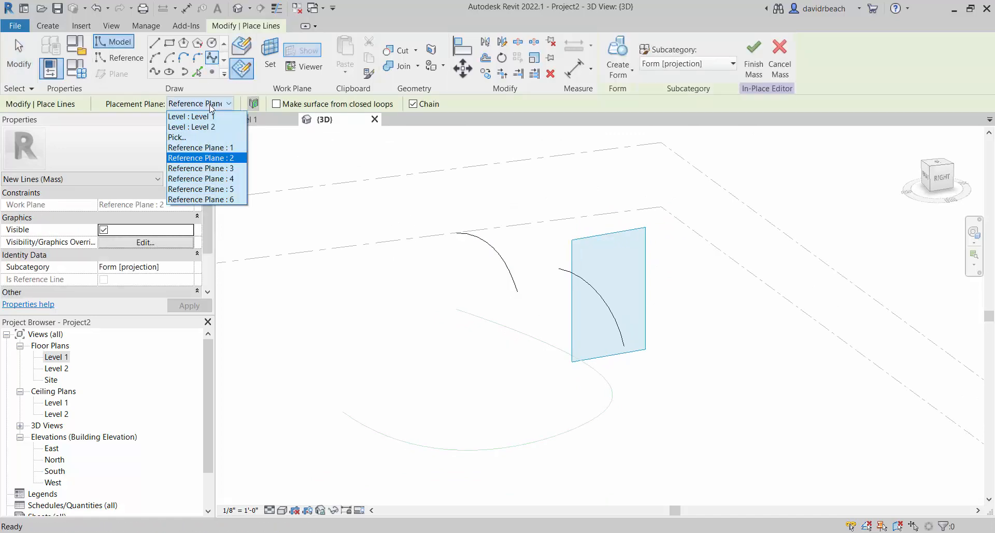
click(202, 167)
shift+middle_drag(573, 244, 599, 283)
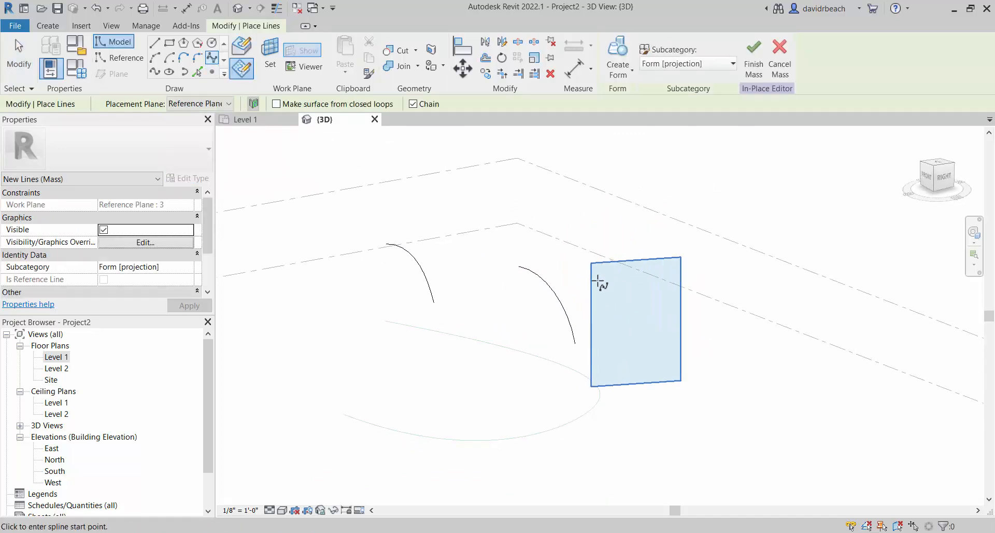
scroll(599, 282, up, 2)
click(589, 271)
click(630, 289)
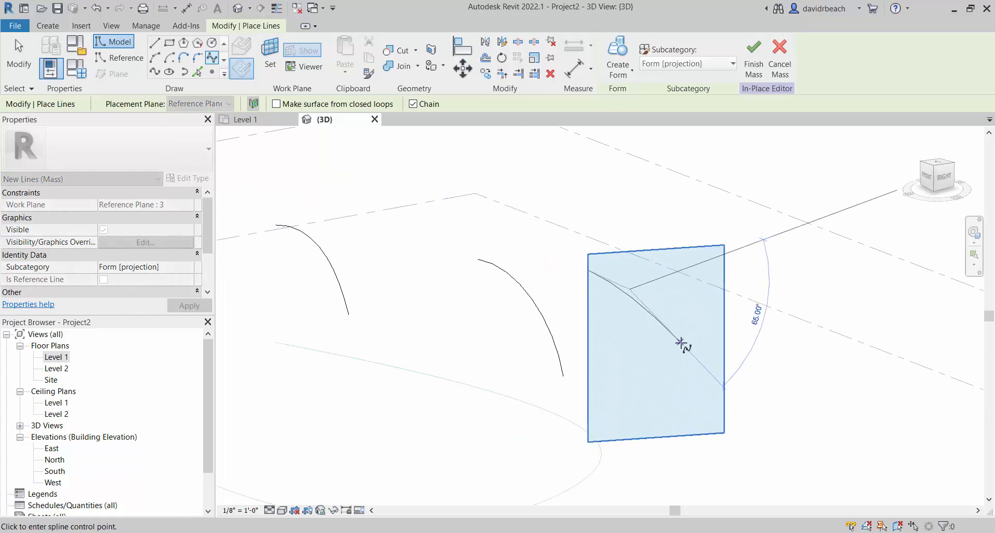
click(678, 351)
click(672, 433)
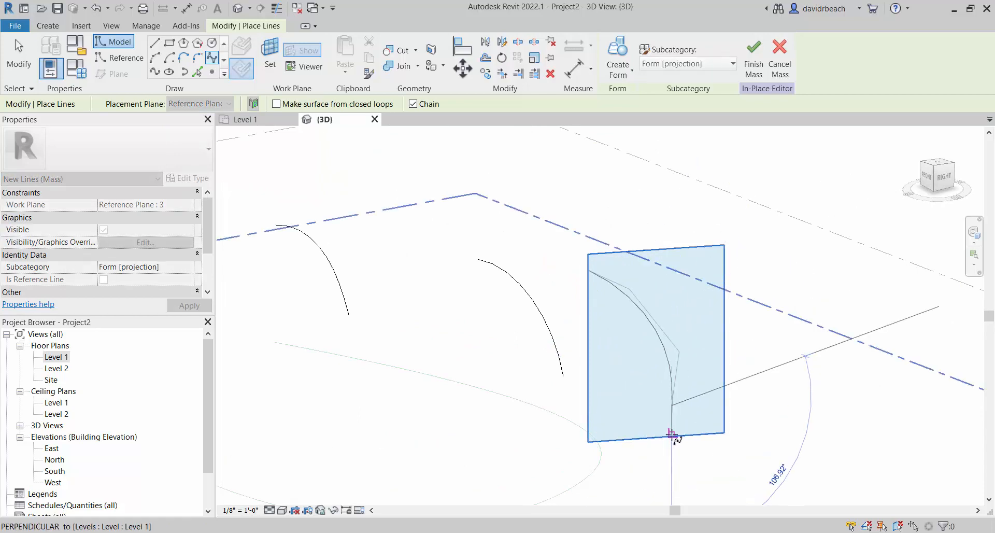
key(Escape)
key(Escape)
scroll(662, 434, down, 3)
middle_drag(609, 448, 698, 364)
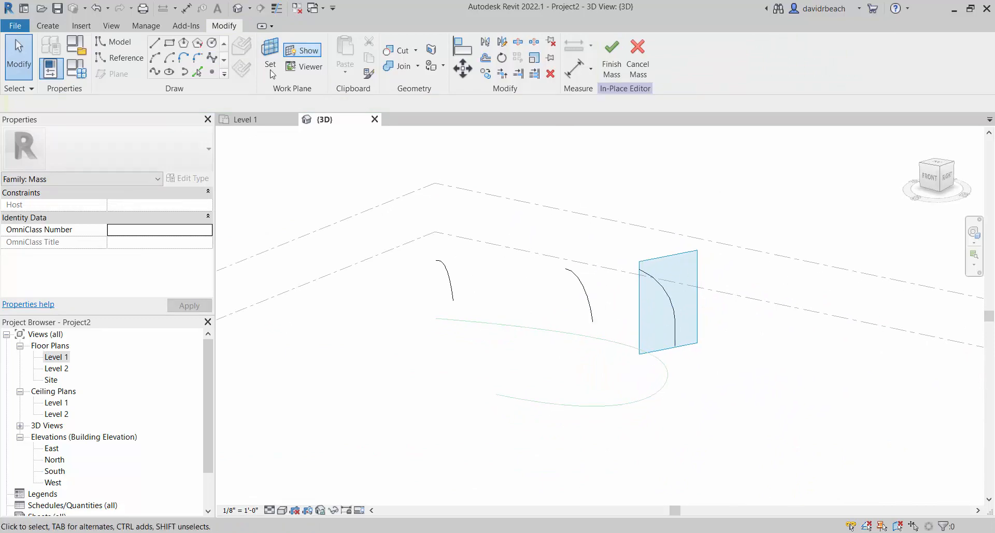
Draw a four-point spline on Reference Plane : 4 in the 3D view, arcing from the upper path-side edge down to Level 1.
click(212, 57)
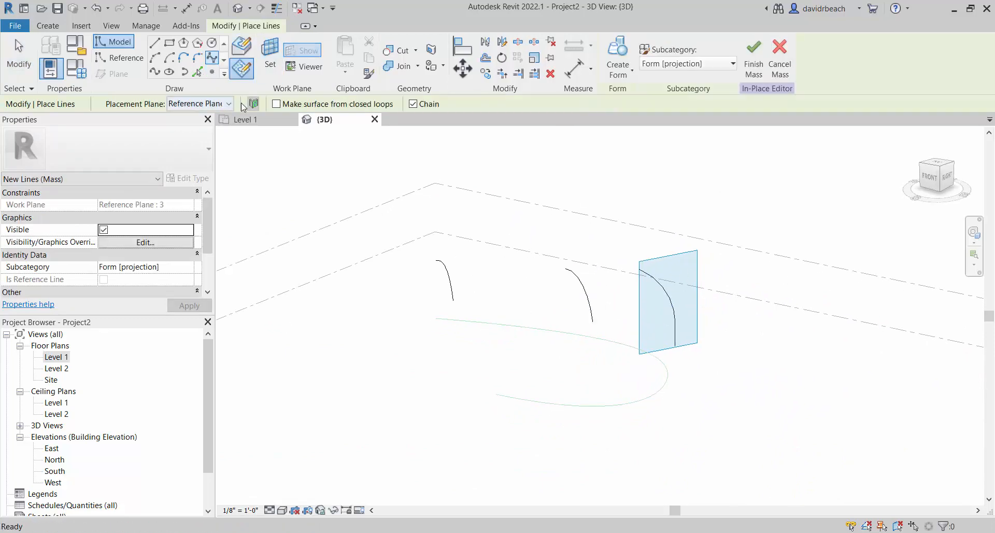
click(228, 103)
click(231, 189)
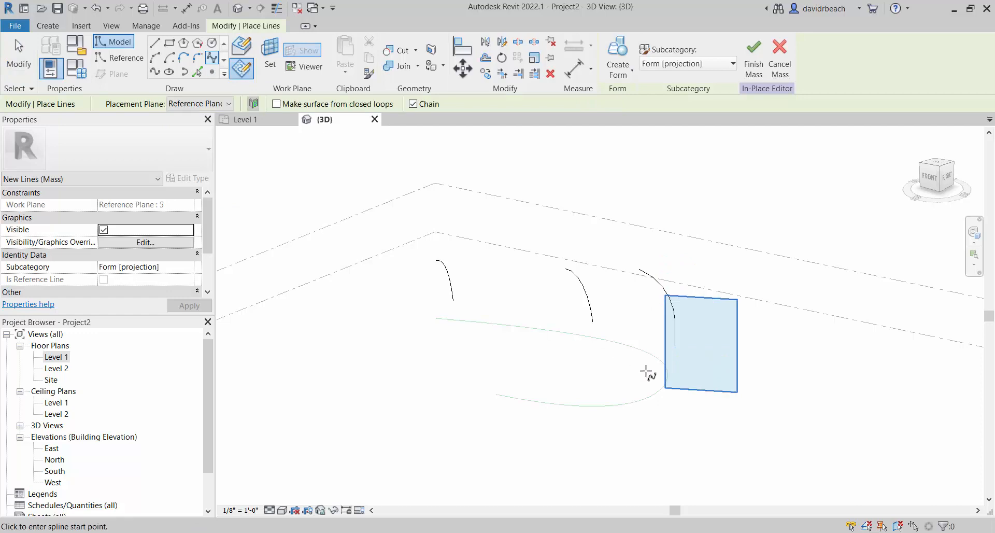
shift+middle_drag(648, 373, 674, 329)
shift+middle_drag(506, 268, 303, 144)
click(228, 104)
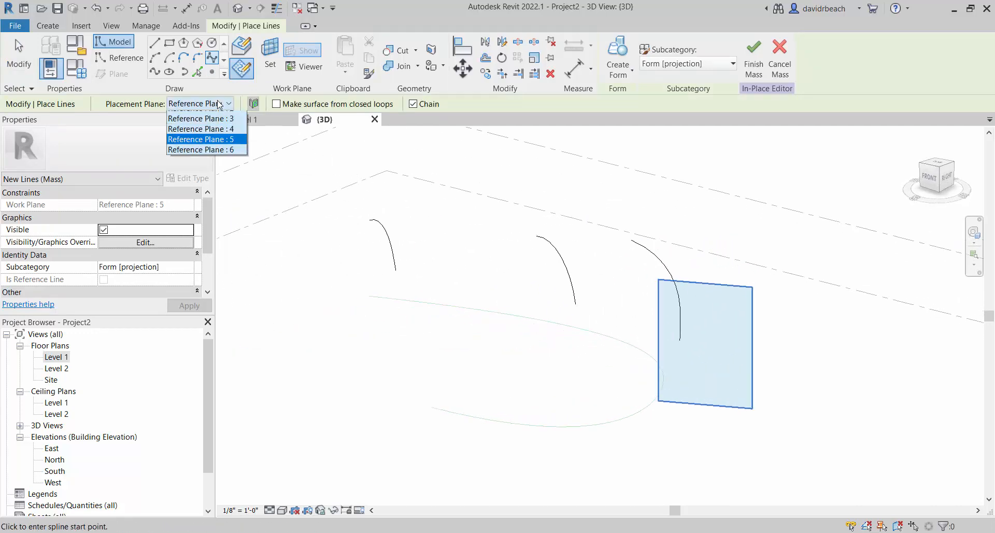
click(242, 190)
shift+middle_drag(834, 337, 706, 295)
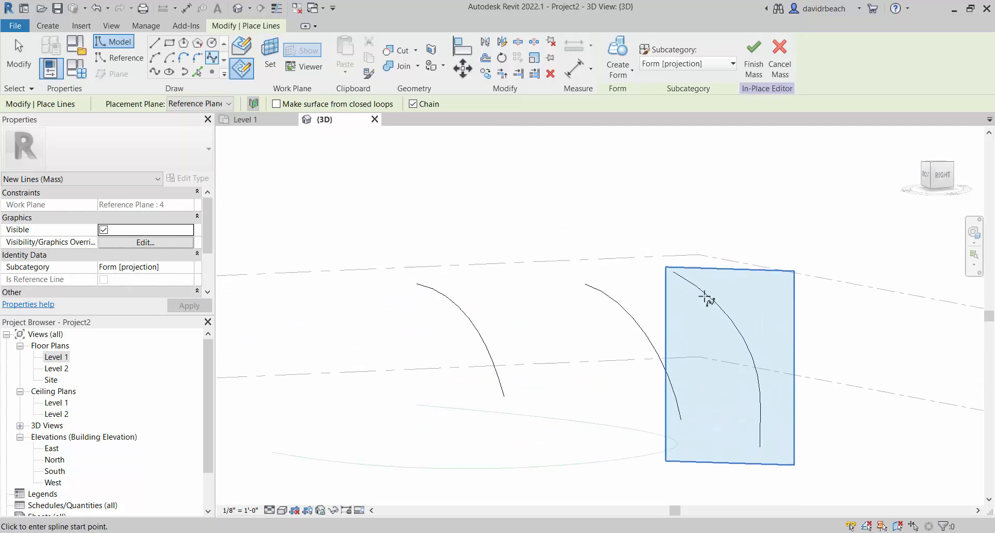
click(665, 295)
click(732, 350)
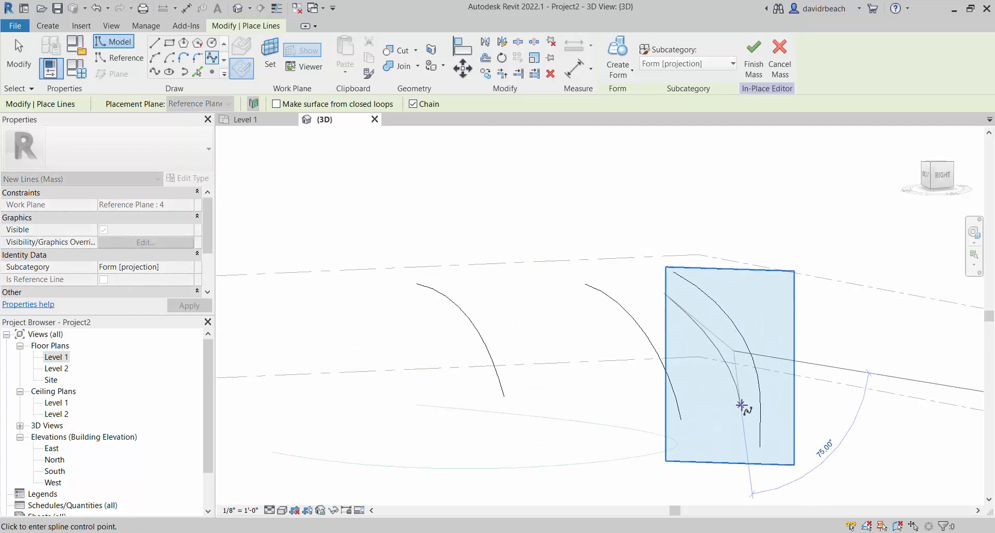
click(741, 404)
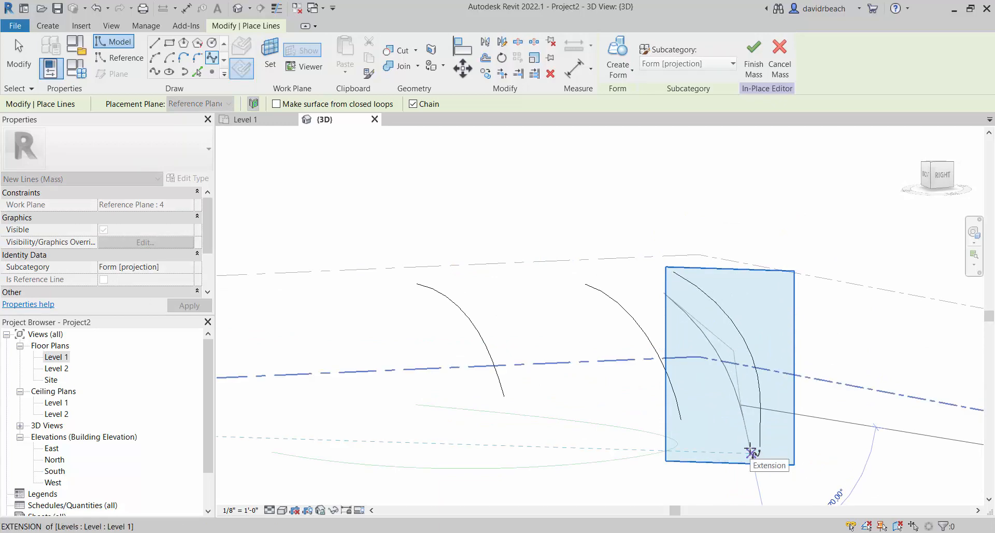
click(751, 452)
key(Escape)
key(Escape)
mouse_move(717, 455)
shift+middle_down()
mouse_move(680, 444)
mouse_move(741, 432)
mouse_move(746, 409)
shift+middle_up()
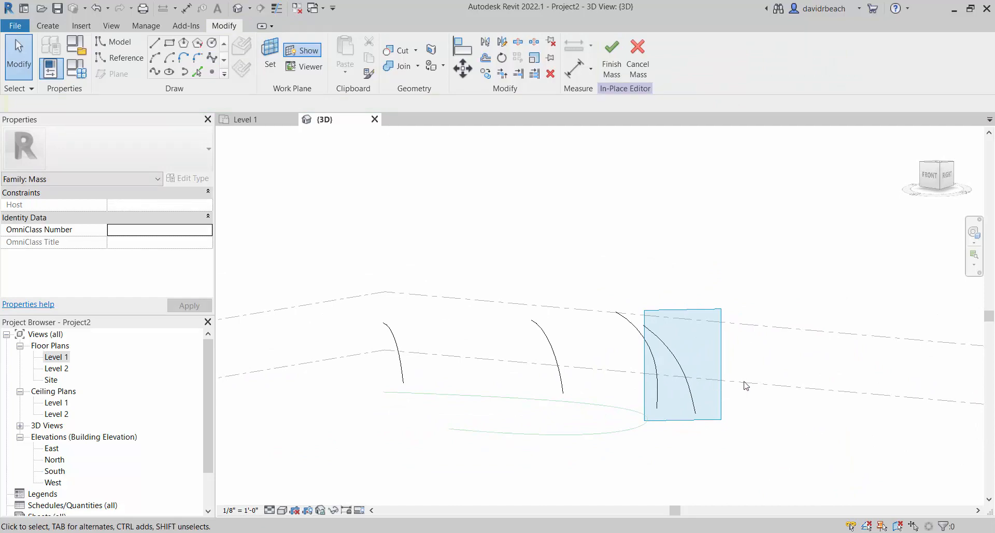
Draw a four-point spline on Reference Plane : 5, arcing from the upper path-side corner down to near the lower outer corner.
scroll(674, 433, down, 2)
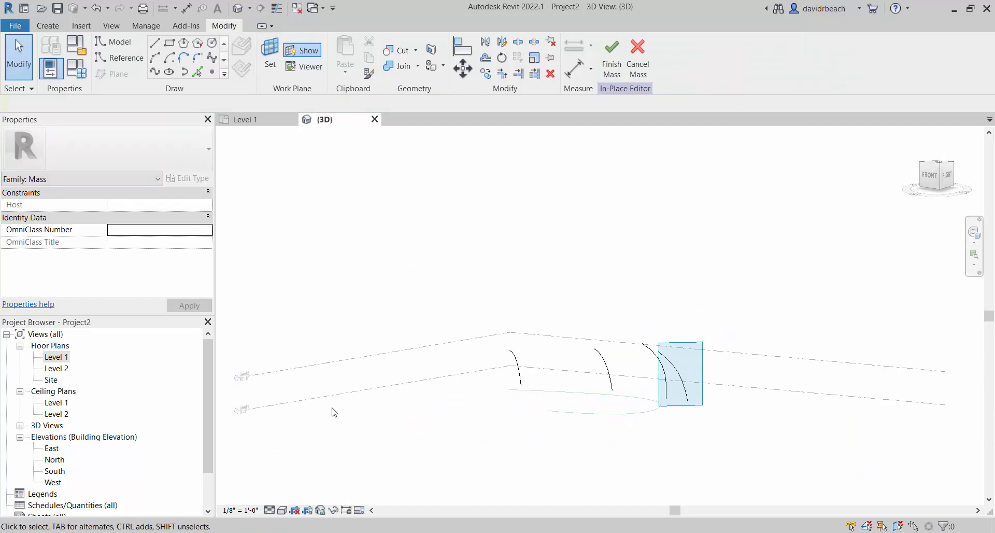
shift+middle_drag(396, 381, 496, 396)
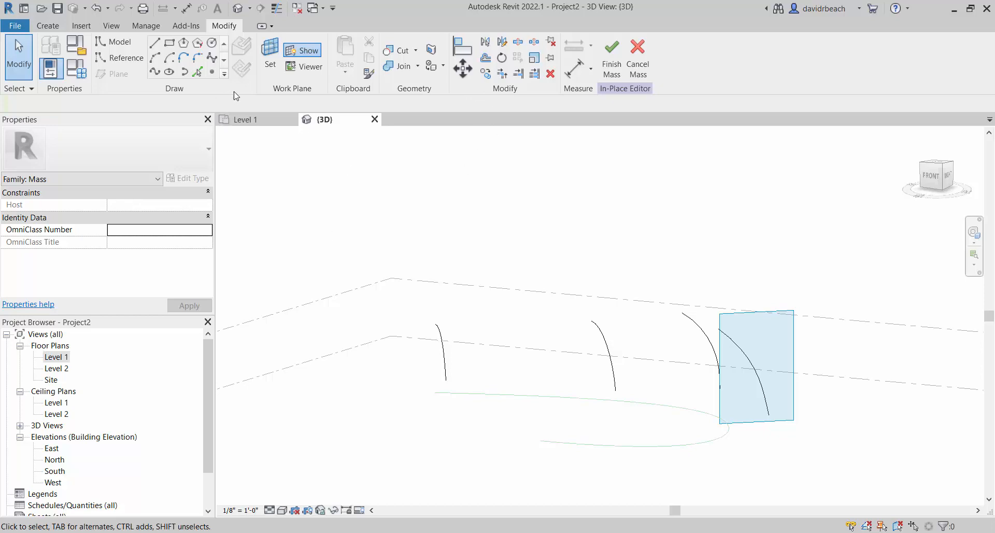
click(212, 57)
click(218, 106)
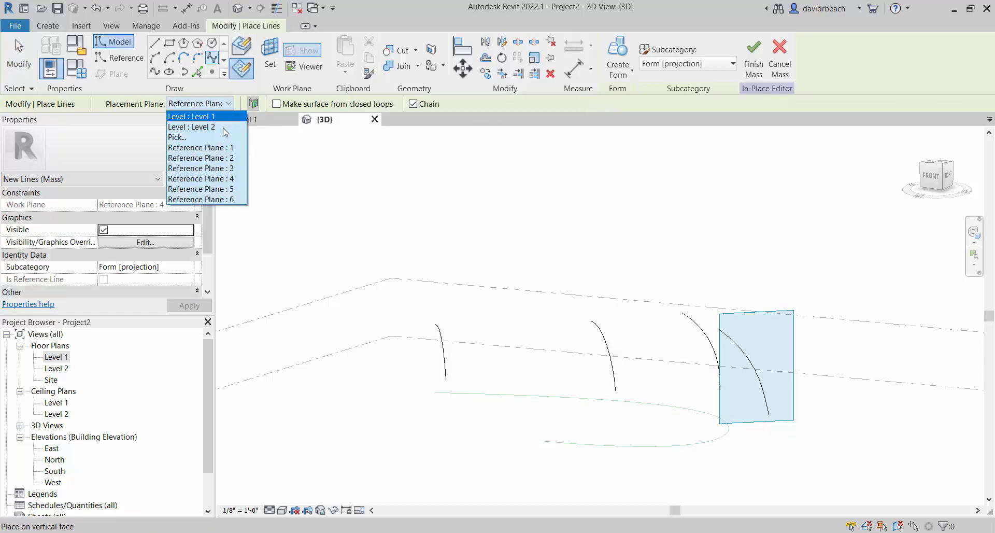
click(236, 191)
shift+middle_drag(617, 231, 655, 236)
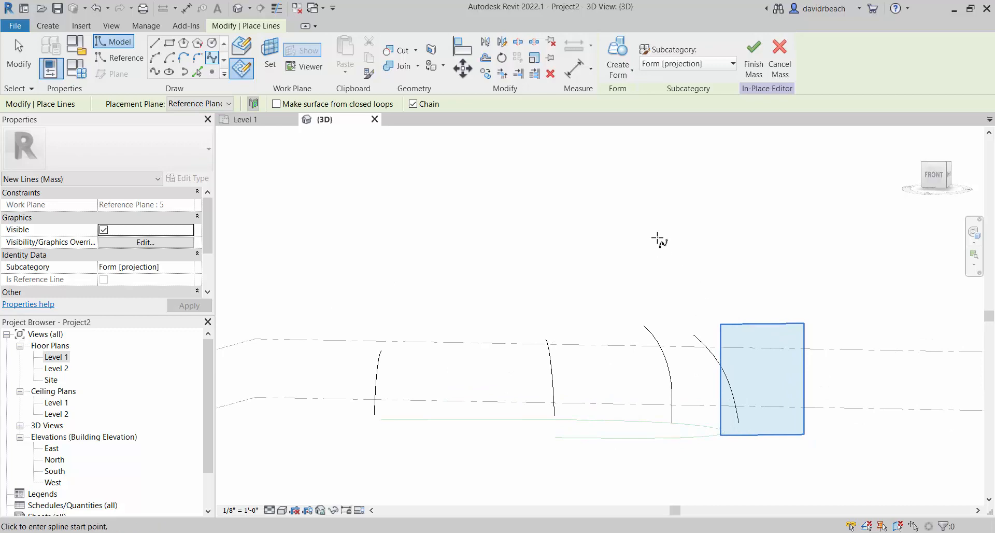
click(721, 329)
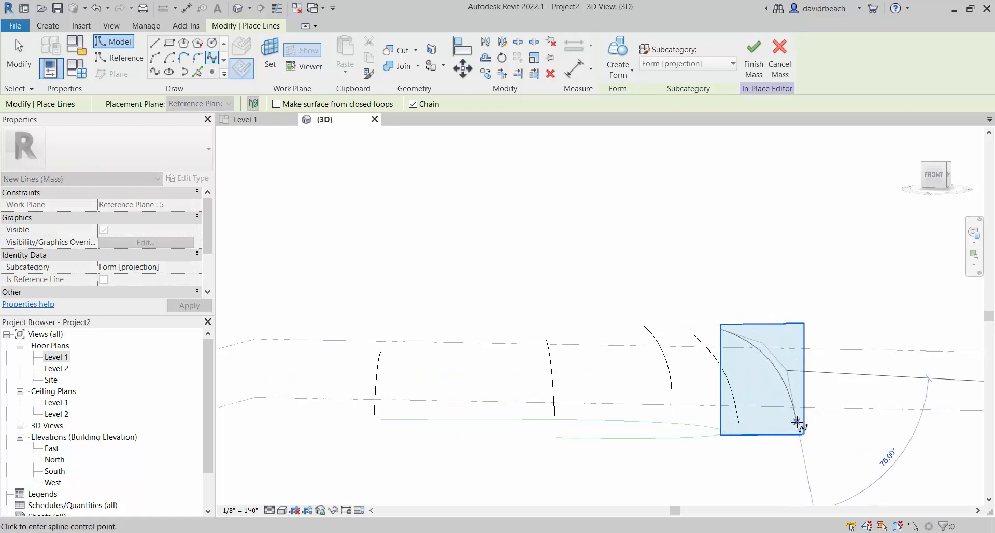
click(793, 426)
key(Escape)
key(Escape)
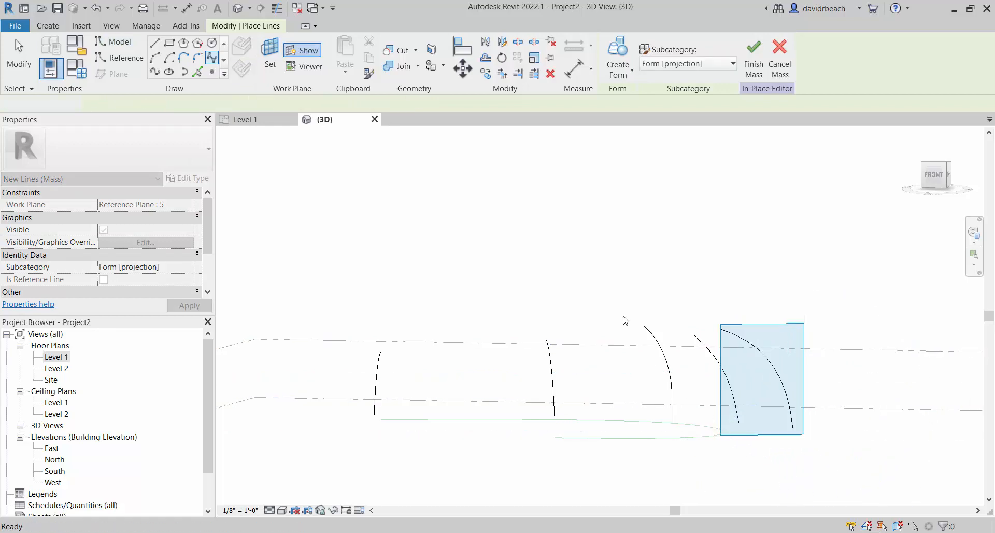
Draw a flatter three-point spline on Reference Plane : 6, starting below the upper path-side corner and ending near the lower outer corner.
scroll(623, 311, down, 2)
shift+middle_drag(615, 289, 727, 409)
scroll(723, 375, up, 4)
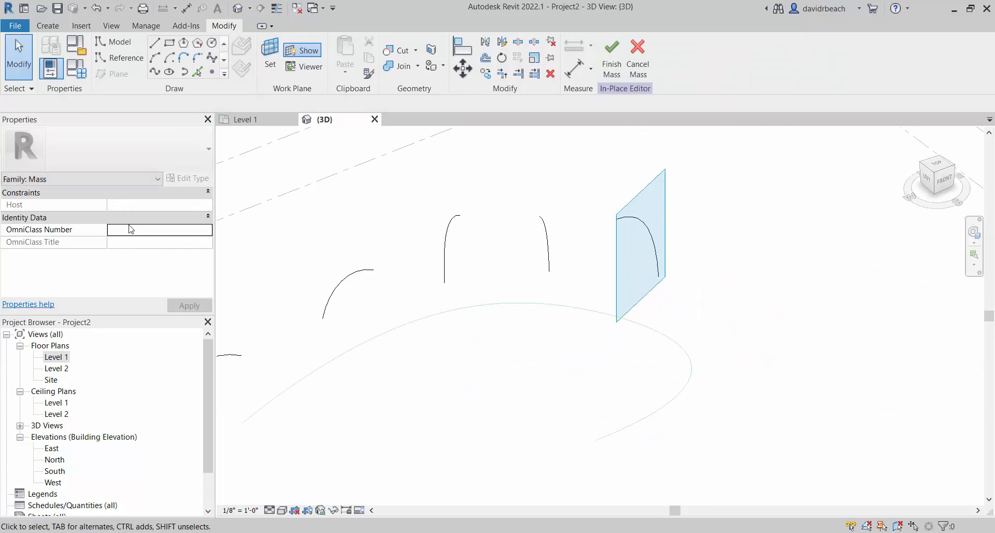
click(212, 58)
click(222, 103)
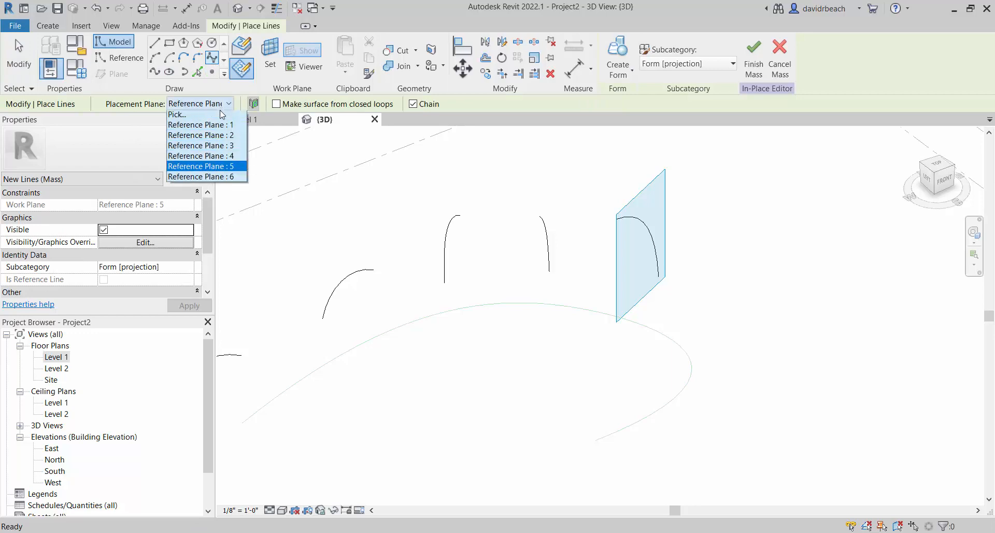
click(221, 206)
shift+middle_drag(665, 259, 645, 231)
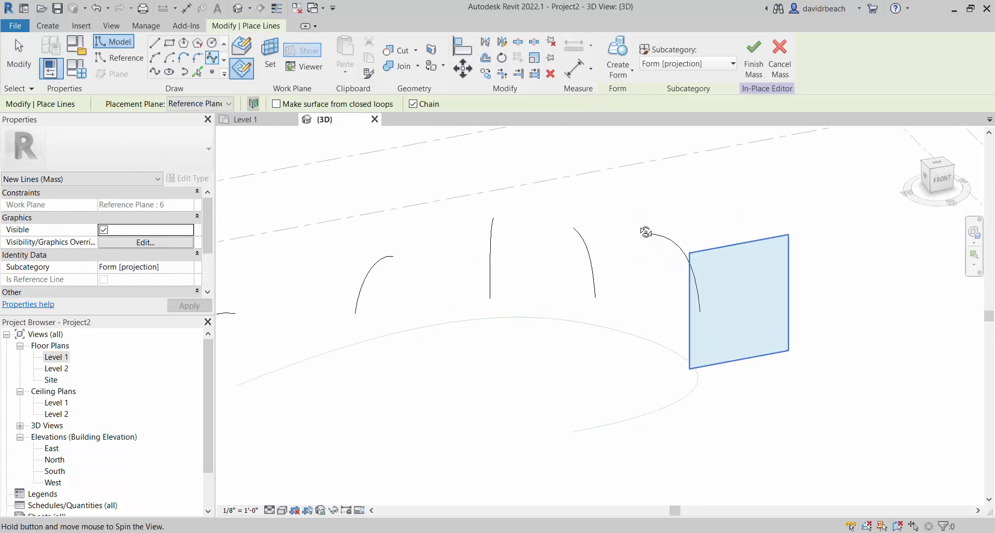
middle_drag(693, 275, 643, 211)
scroll(658, 270, up, 3)
scroll(621, 240, down, 3)
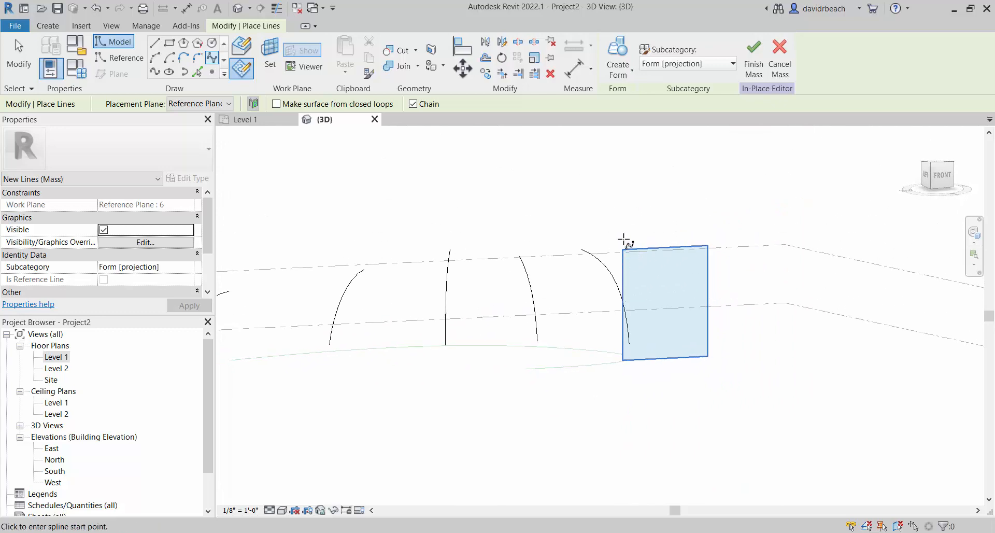
click(623, 279)
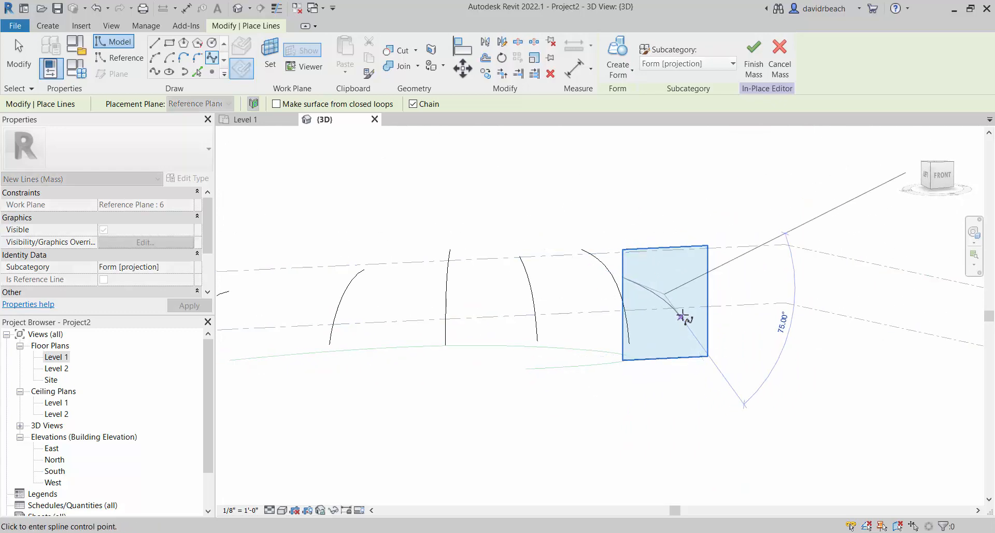
click(705, 351)
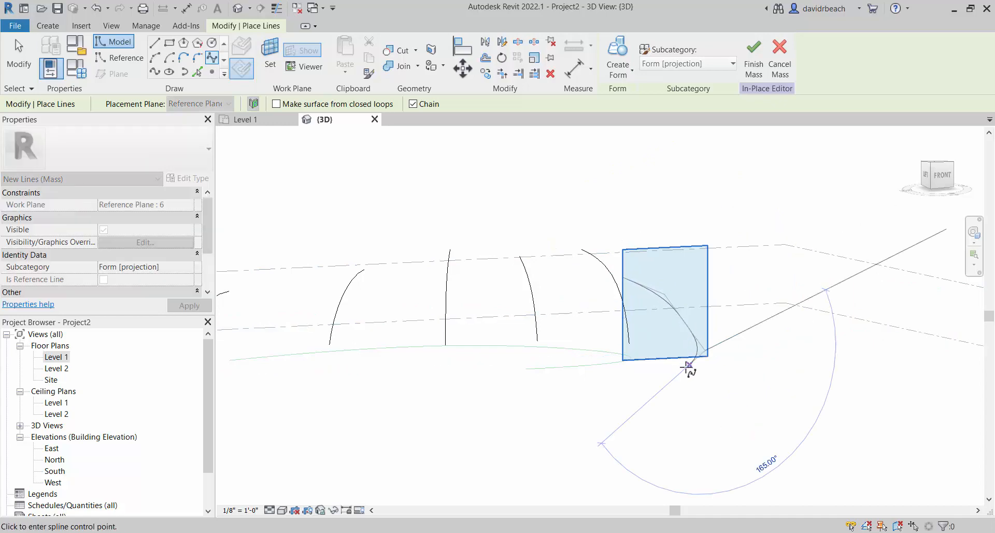
key(Escape)
key(Escape)
Create a lofted surface form from all six profile splines and finish the in-place mass.
shift+middle_drag(688, 367, 182, 257)
shift+middle_drag(604, 226, 507, 237)
scroll(459, 232, up, 3)
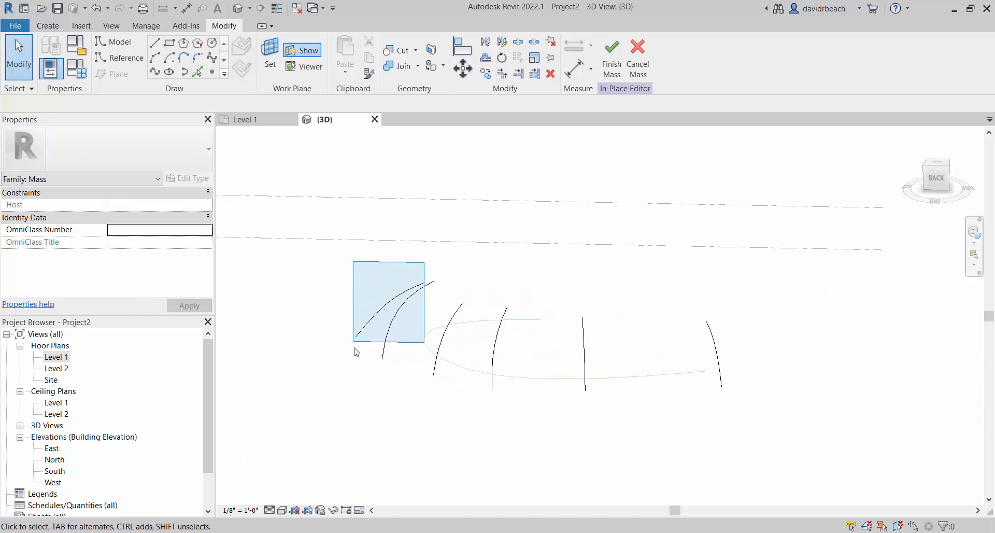
drag(354, 348, 354, 343)
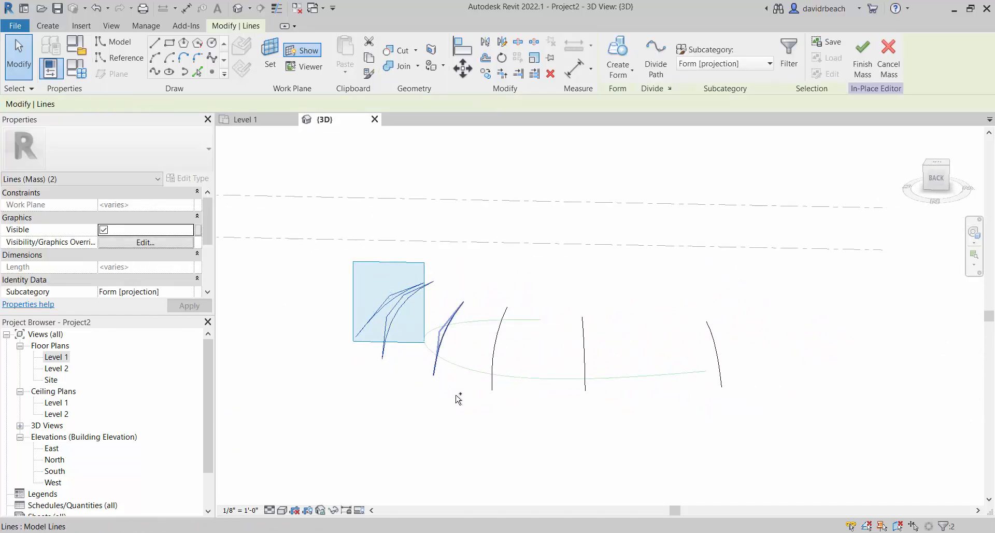
ctrl+click(493, 349)
ctrl+click(585, 356)
ctrl+click(713, 353)
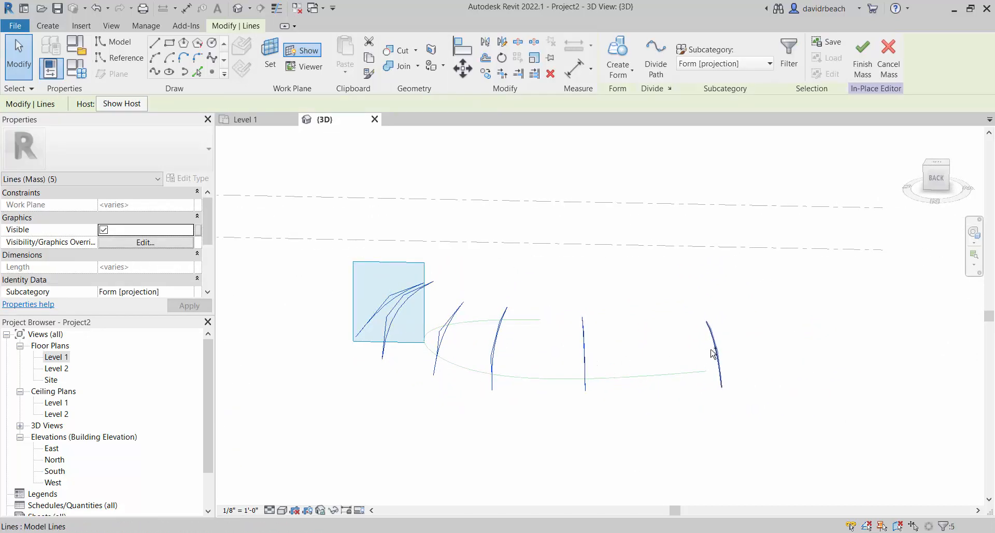
click(619, 52)
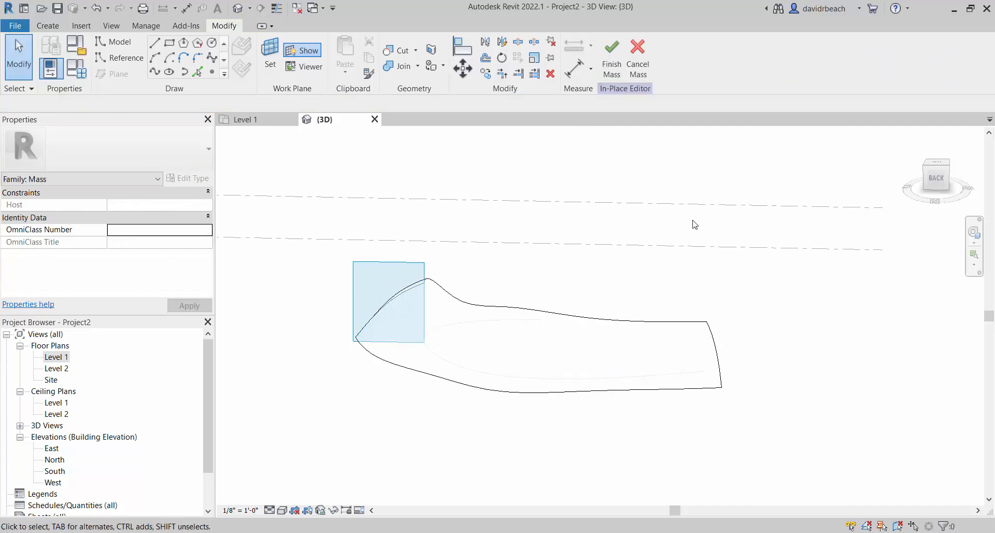
shift+middle_drag(695, 224, 622, 197)
click(611, 59)
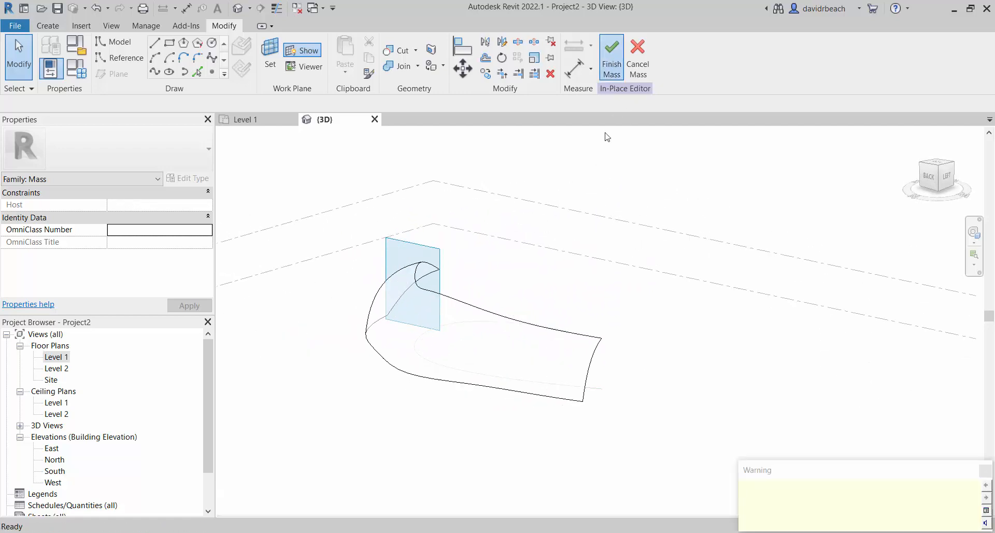
Place a Generic - 8" wall by face on the curved mass surface, with its location line at Finish Face: Exterior.
mouse_move(404, 184)
shift+middle_down()
mouse_move(422, 249)
mouse_move(600, 263)
mouse_move(508, 238)
shift+middle_up()
click(57, 26)
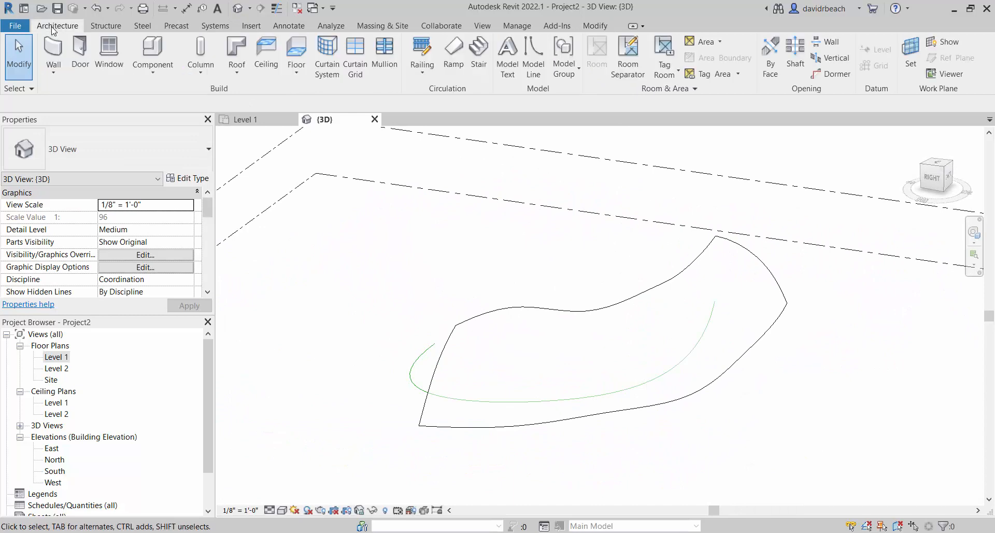
click(53, 73)
click(76, 150)
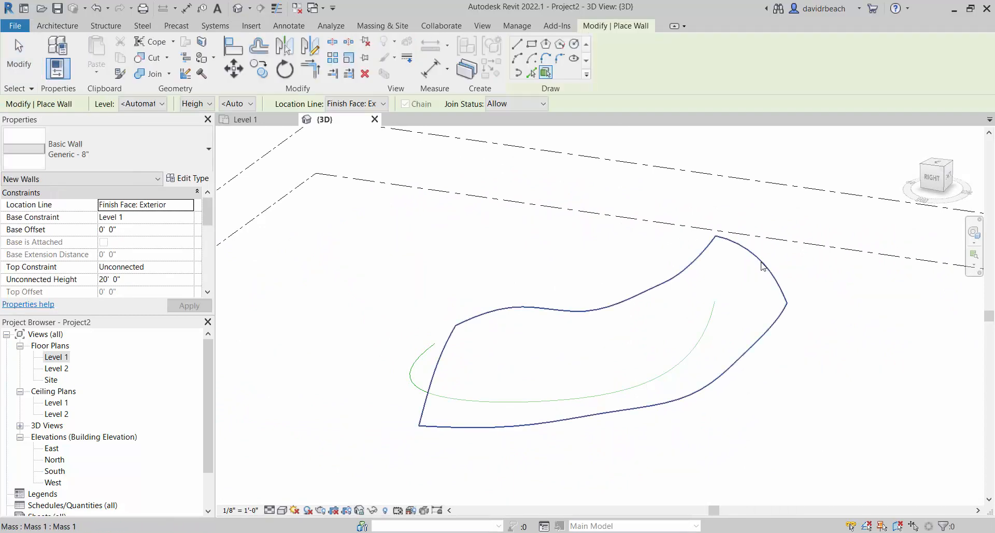
key(Escape)
key(Escape)
shift+middle_drag(536, 291, 767, 268)
middle_drag(574, 391, 632, 386)
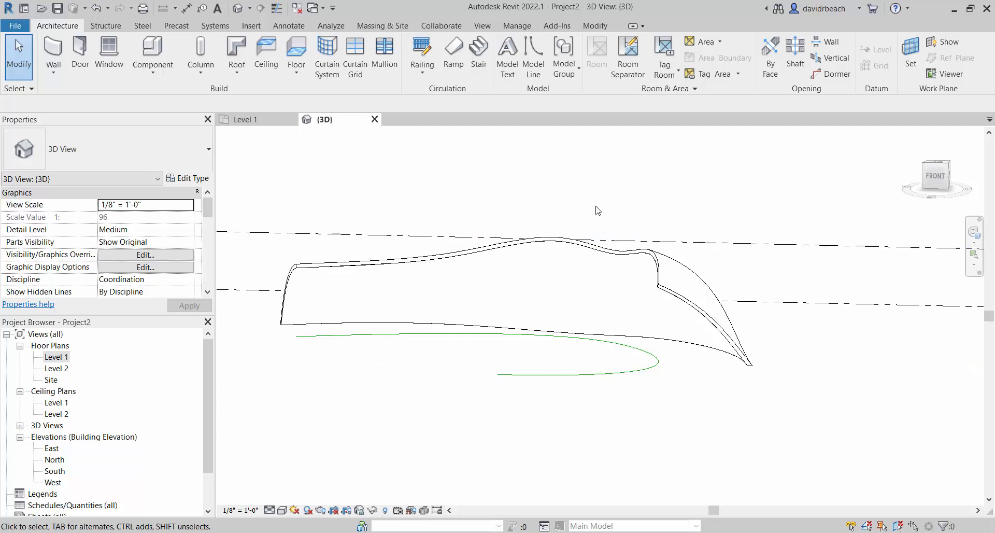
shift+middle_drag(597, 210, 546, 268)
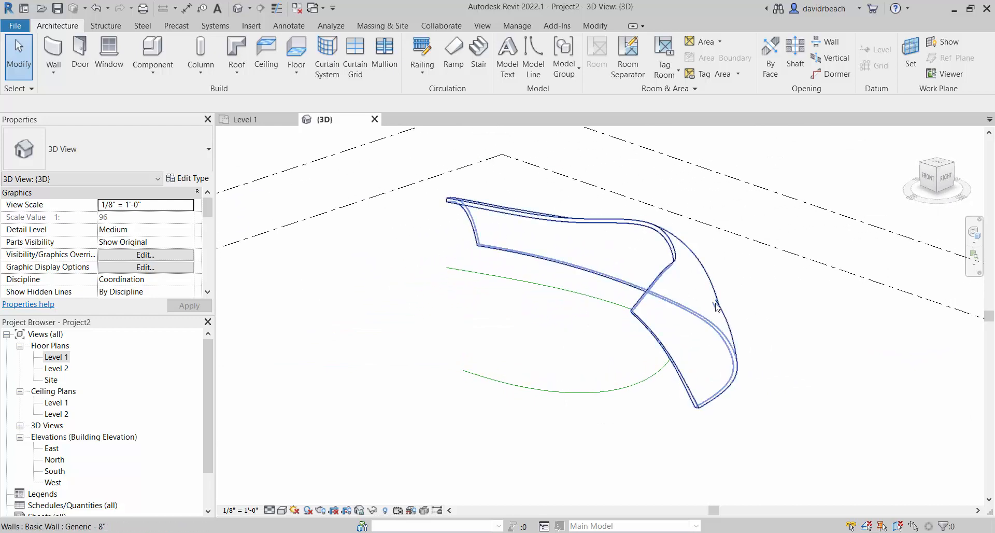
shift+middle_drag(693, 303, 591, 302)
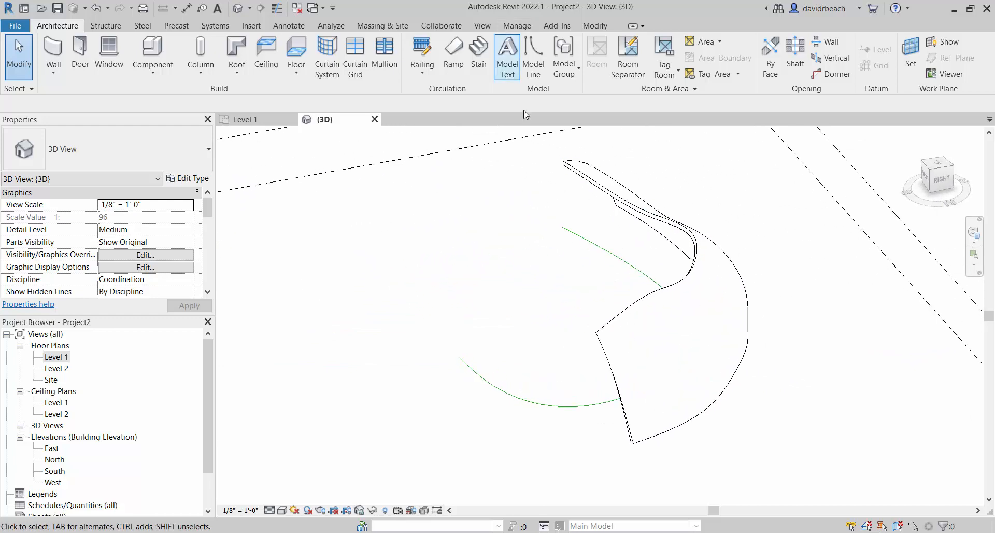
shift+middle_drag(544, 145, 720, 196)
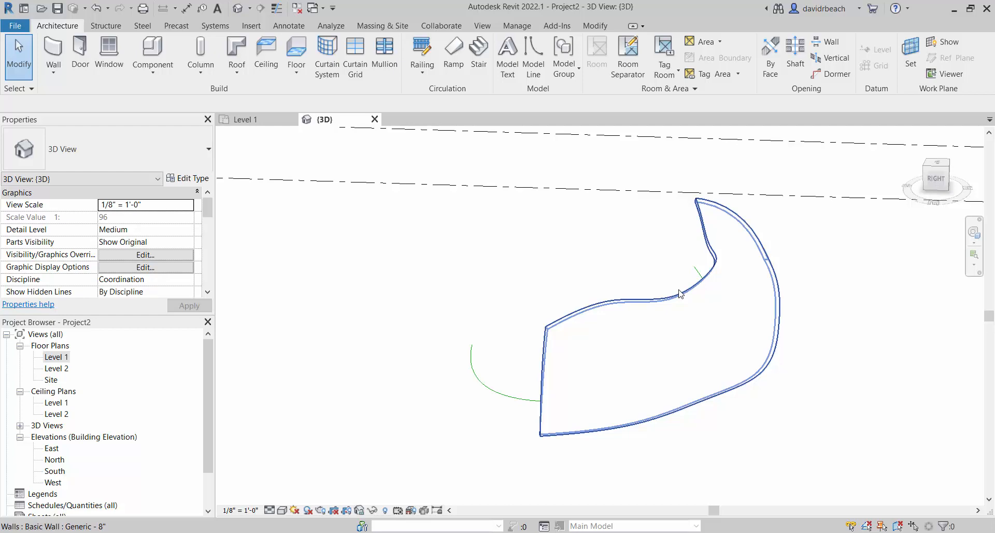
click(805, 532)
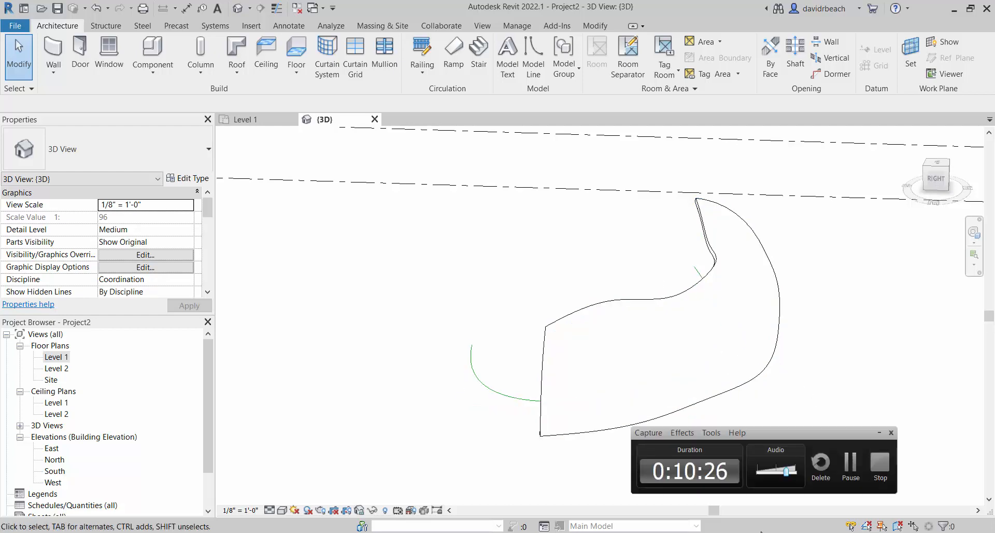